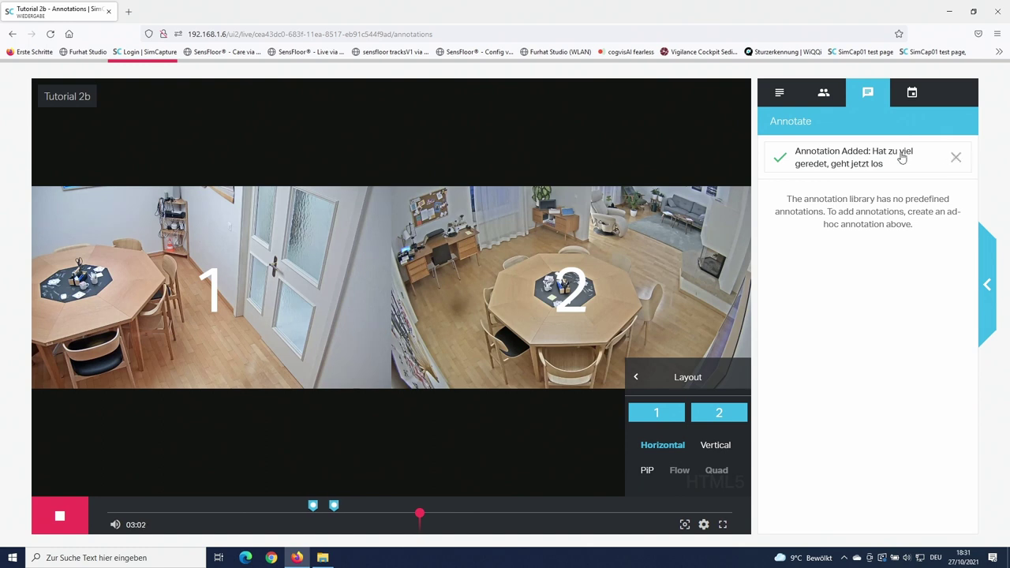
Step: Add the ad-hoc annotation "Ist wieder zurück" to the live session
{"action": "left_click", "coordinate": [956, 157]}
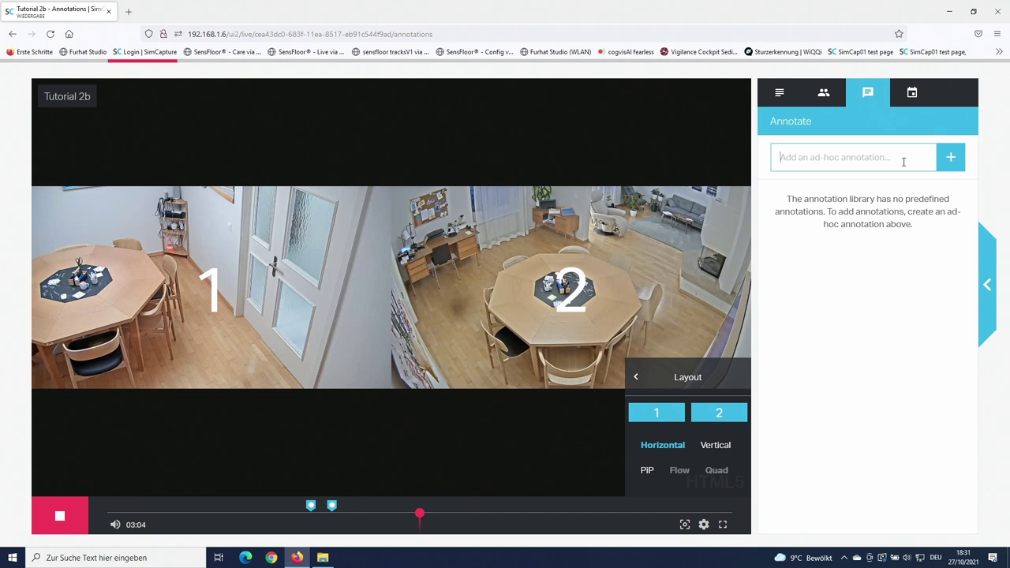
{"action": "type", "text": "Ist wieder zurück"}
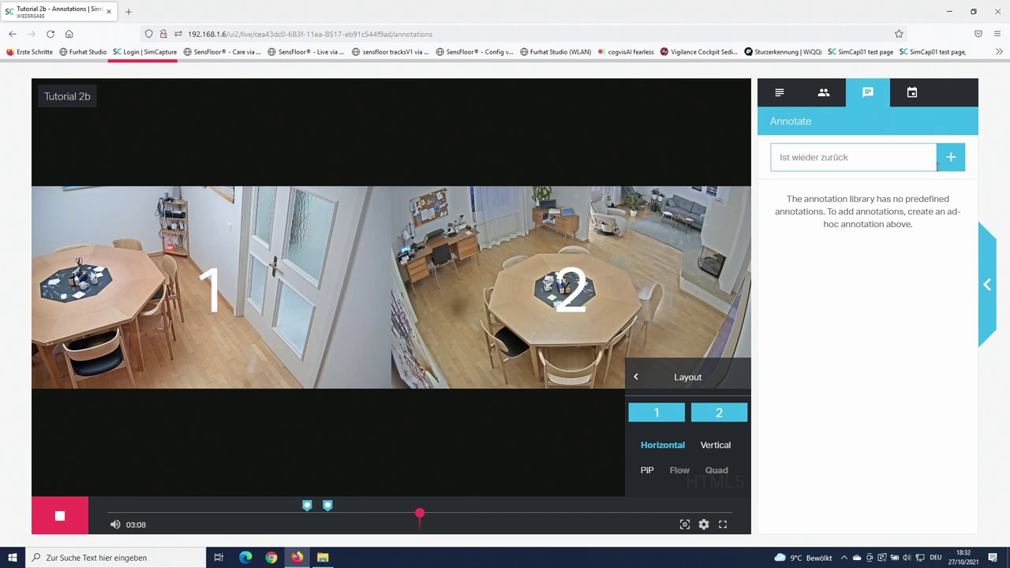
{"action": "left_click", "coordinate": [952, 162]}
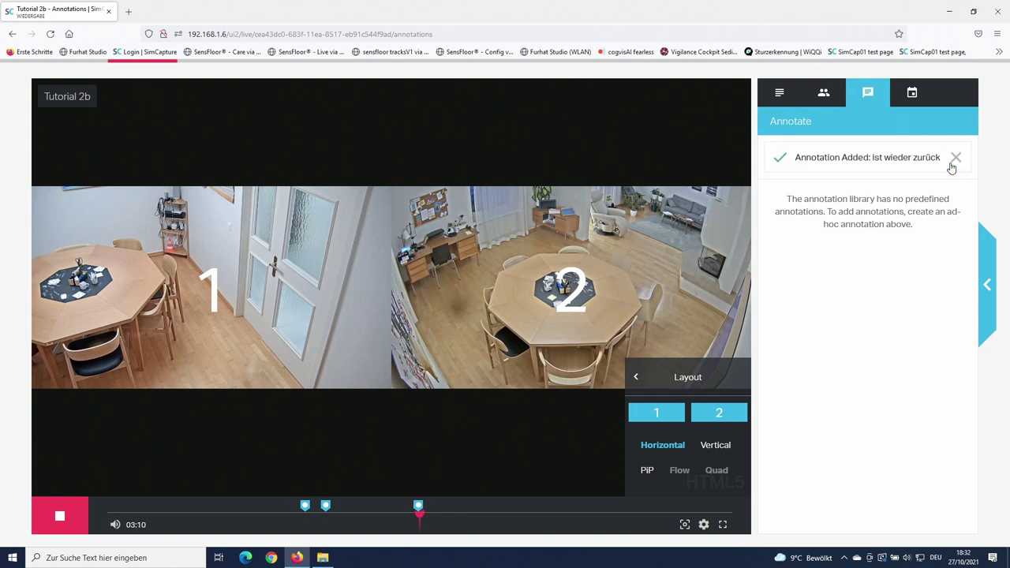
Step: Export the live session's event log as Session.pdf and open it with Firefox
{"action": "left_click", "coordinate": [913, 93]}
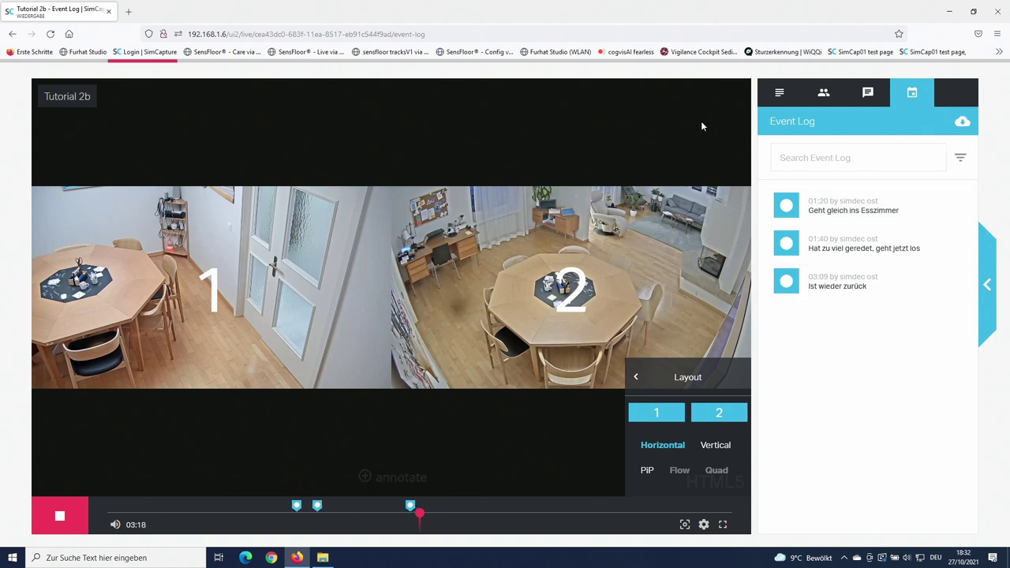
{"action": "left_click", "coordinate": [961, 126]}
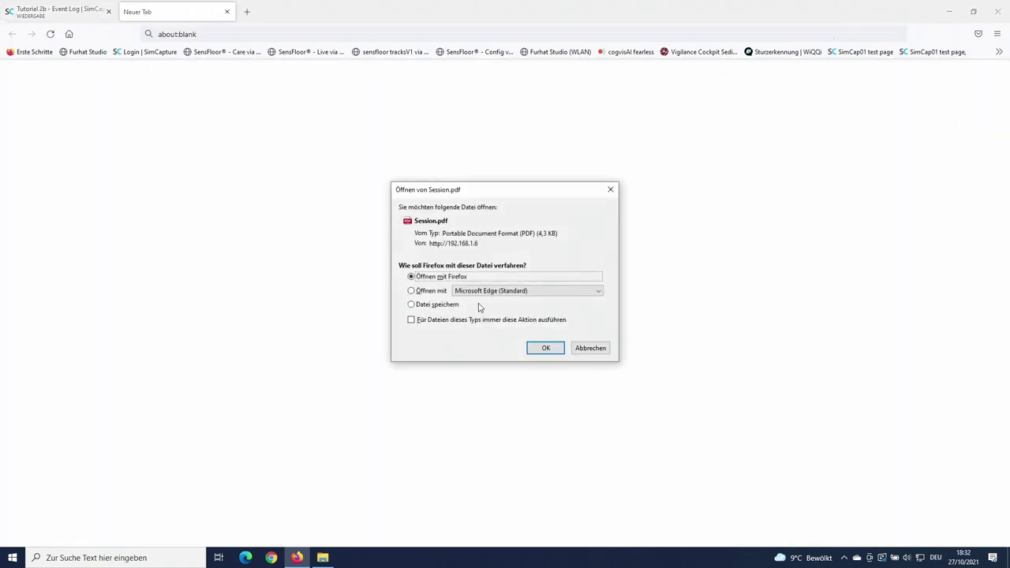
{"action": "left_click", "coordinate": [543, 347]}
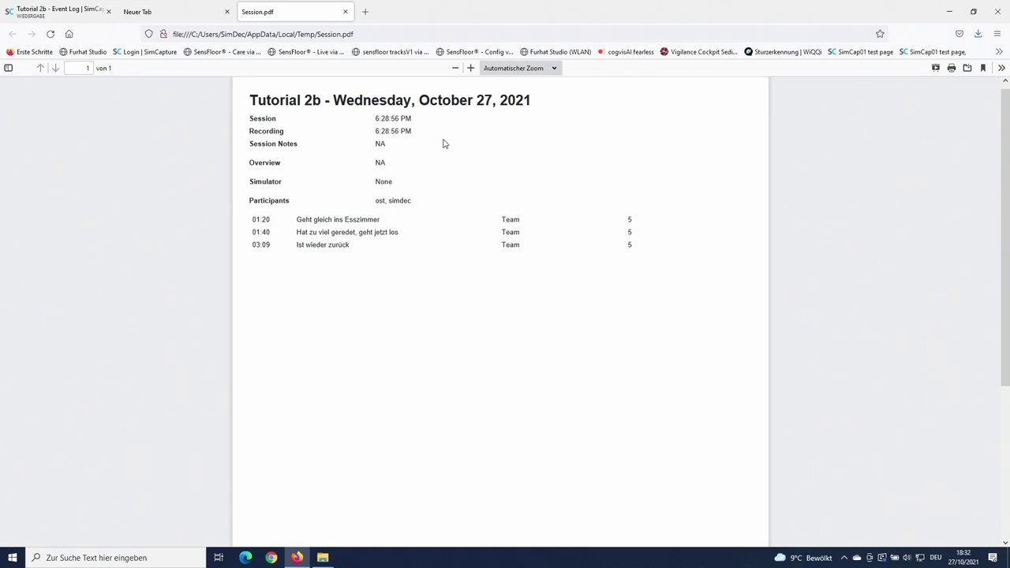
Step: Return to the live session Tutorial 2b and end it for everyone
{"action": "left_click", "coordinate": [186, 11]}
{"action": "left_click", "coordinate": [71, 11]}
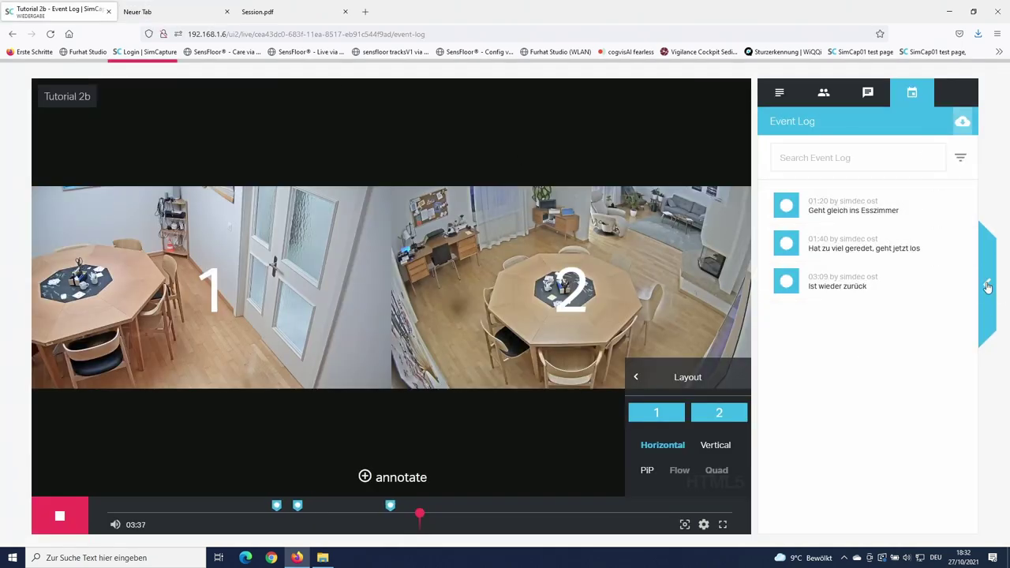
{"action": "left_click", "coordinate": [73, 512]}
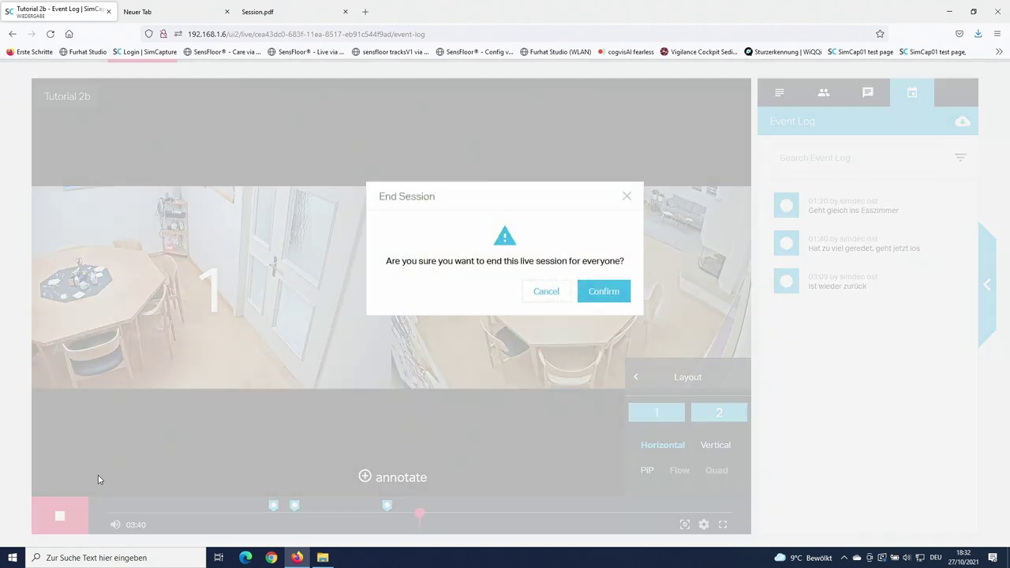
{"action": "left_click", "coordinate": [605, 293]}
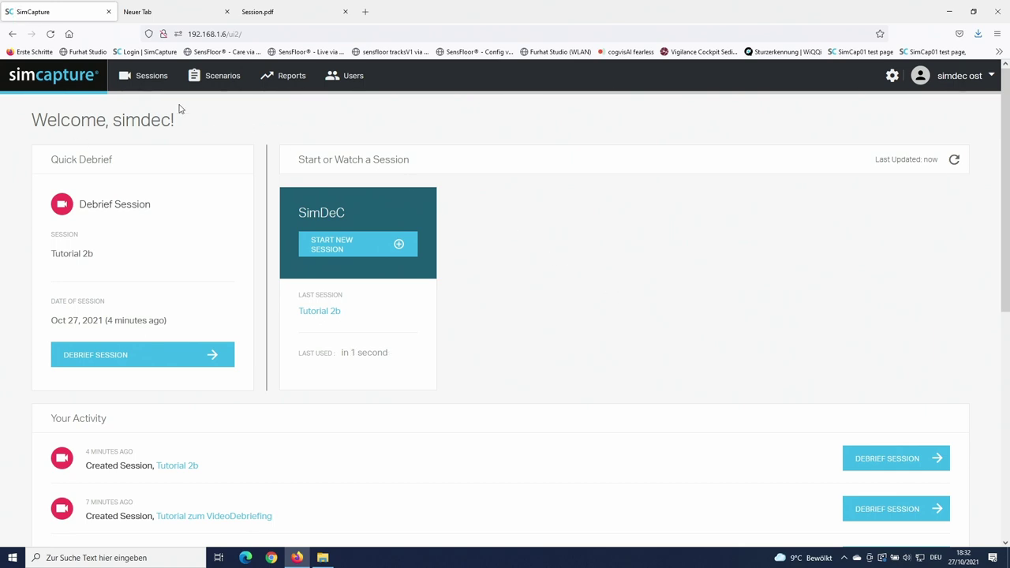
Step: Load the SimCapture login address with locale=de-DE to change the interface language to German
{"action": "left_click", "coordinate": [316, 34]}
{"action": "left_click", "coordinate": [349, 33]}
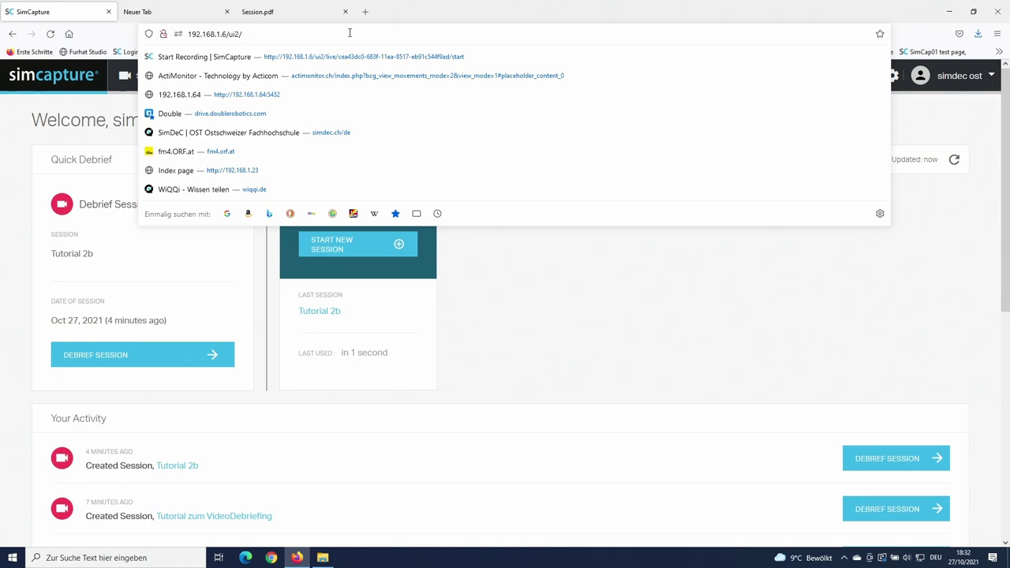
{"action": "type", "text": "lang"}
{"action": "key", "text": "BackSpace"}
{"action": "key", "text": "BackSpace"}
{"action": "key", "text": "BackSpace"}
{"action": "key", "text": "BackSpace"}
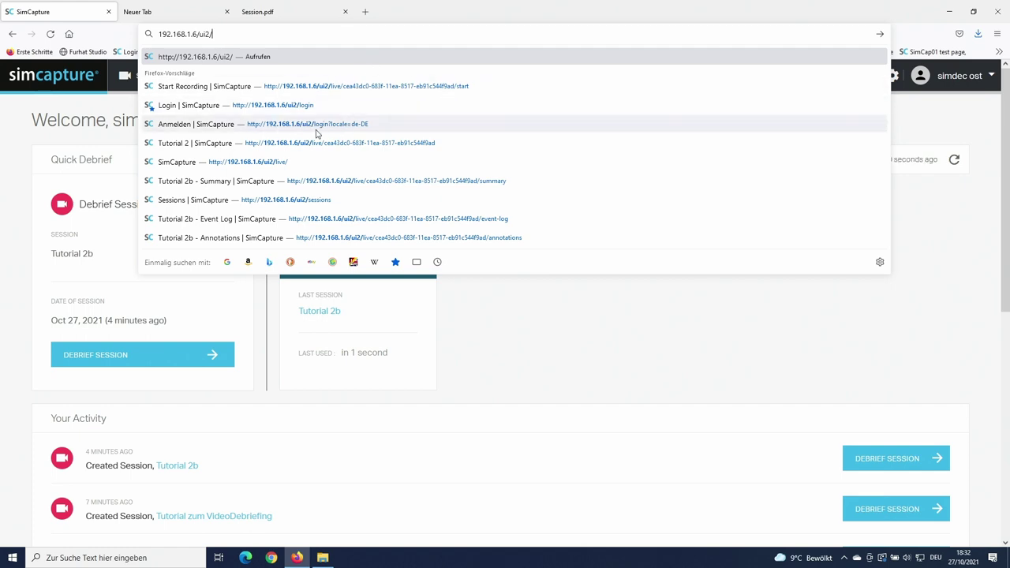
{"action": "left_click", "coordinate": [343, 132]}
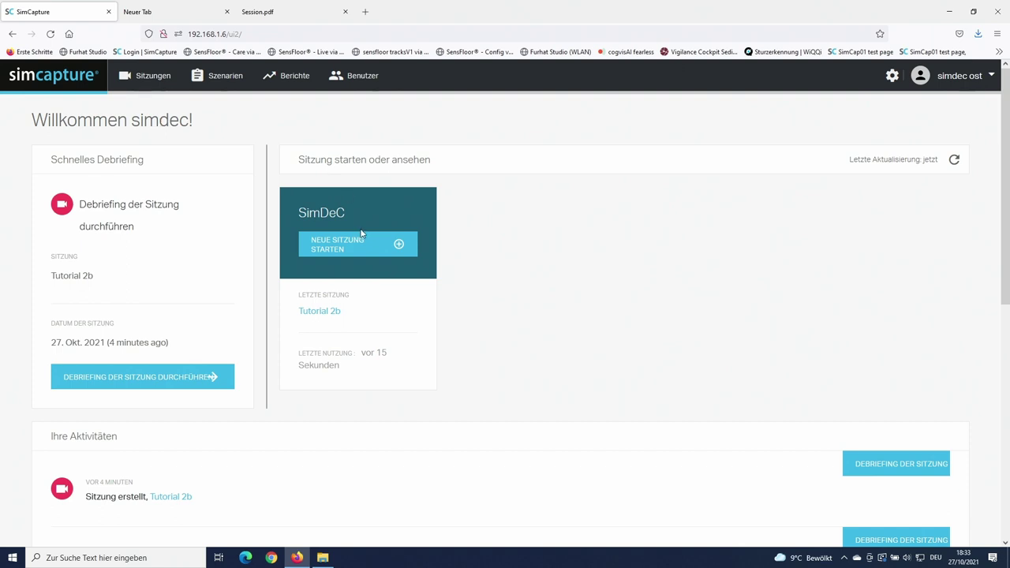
Step: Open the recorded session Tutorial 2b for debriefing from the activity list on the start page
{"action": "scroll", "coordinate": [575, 262], "scroll_direction": "down", "scroll_amount": 1}
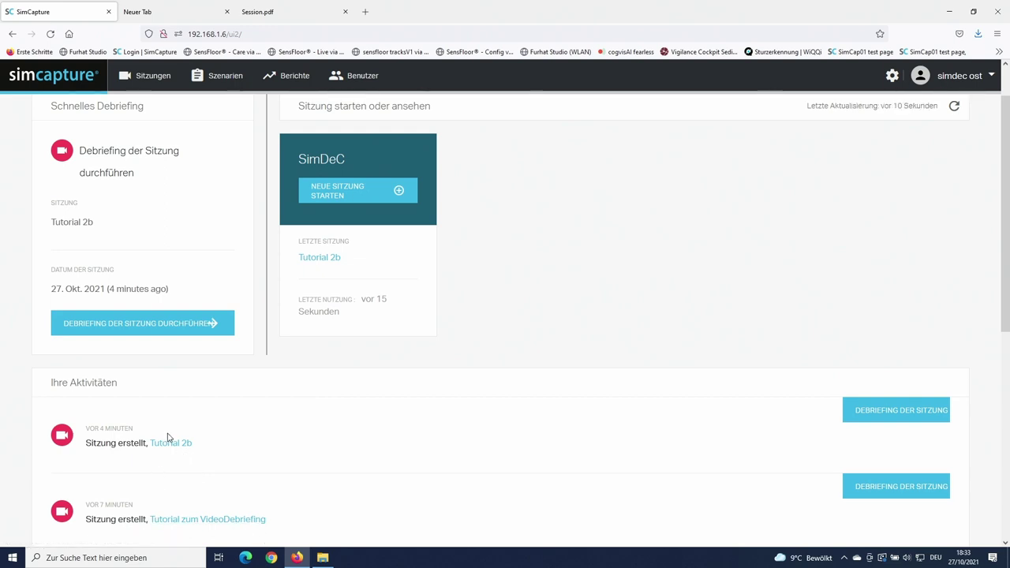
{"action": "left_click", "coordinate": [904, 419]}
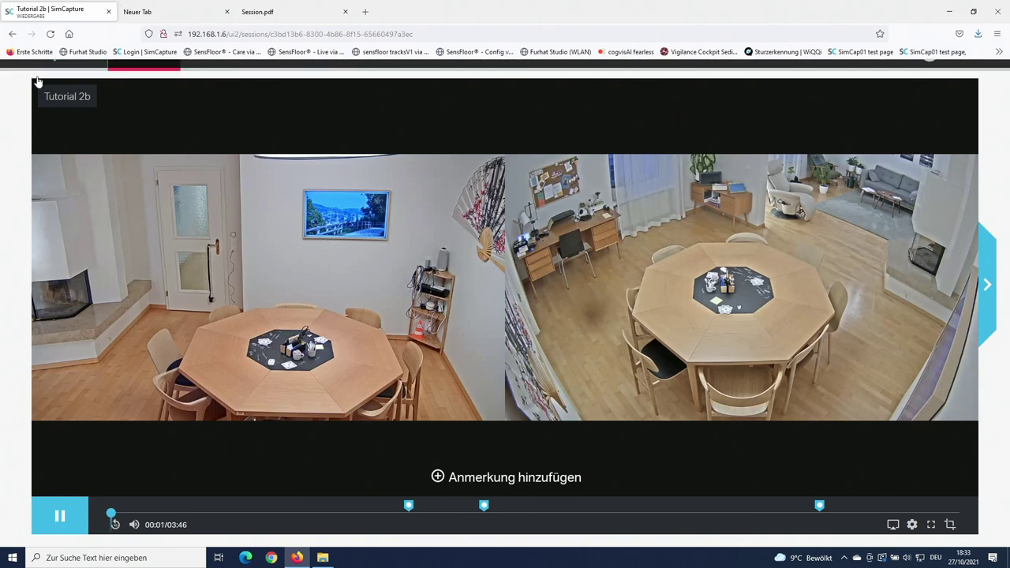
{"action": "left_click", "coordinate": [36, 79]}
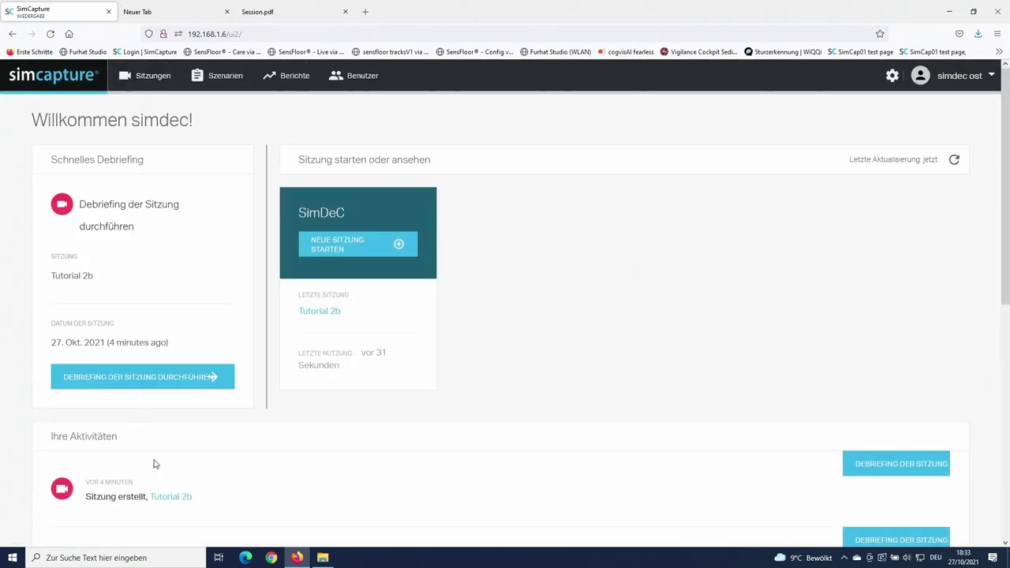
{"action": "left_click", "coordinate": [173, 497]}
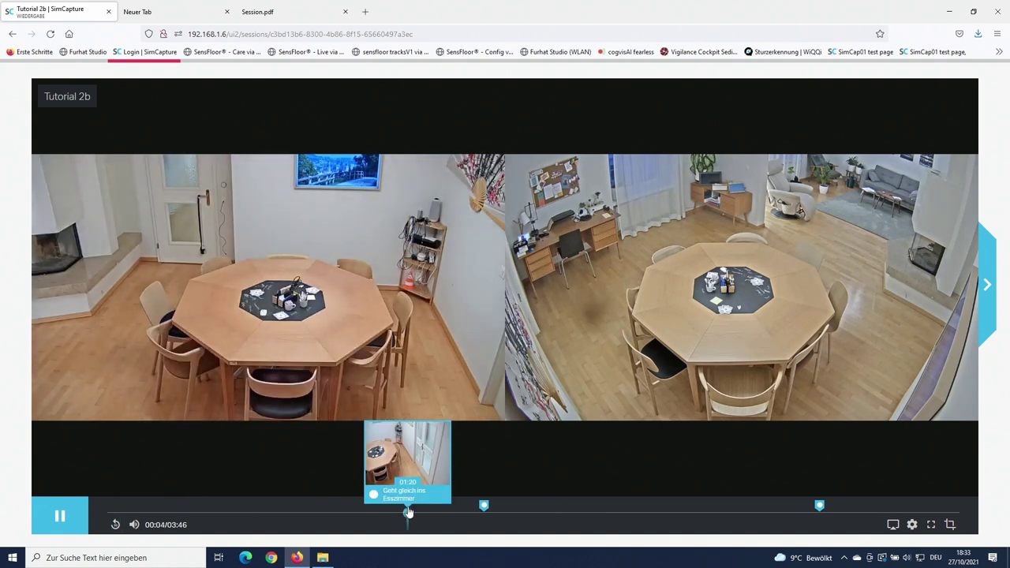
Step: Jump the playback to the three annotation markers at 01:20, 01:40 and 03:09 one after another
{"action": "left_click", "coordinate": [408, 511]}
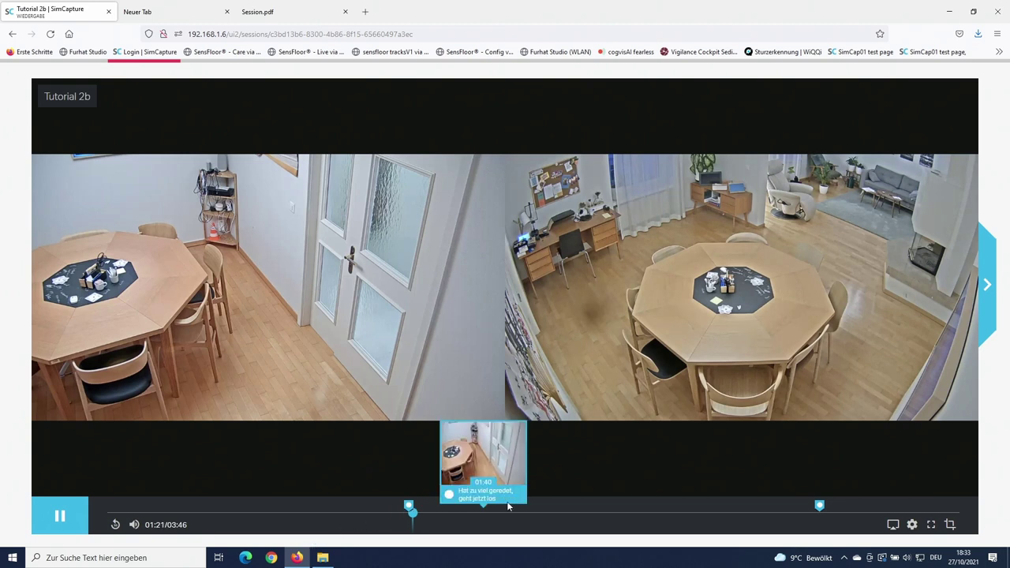
{"action": "left_click", "coordinate": [484, 507]}
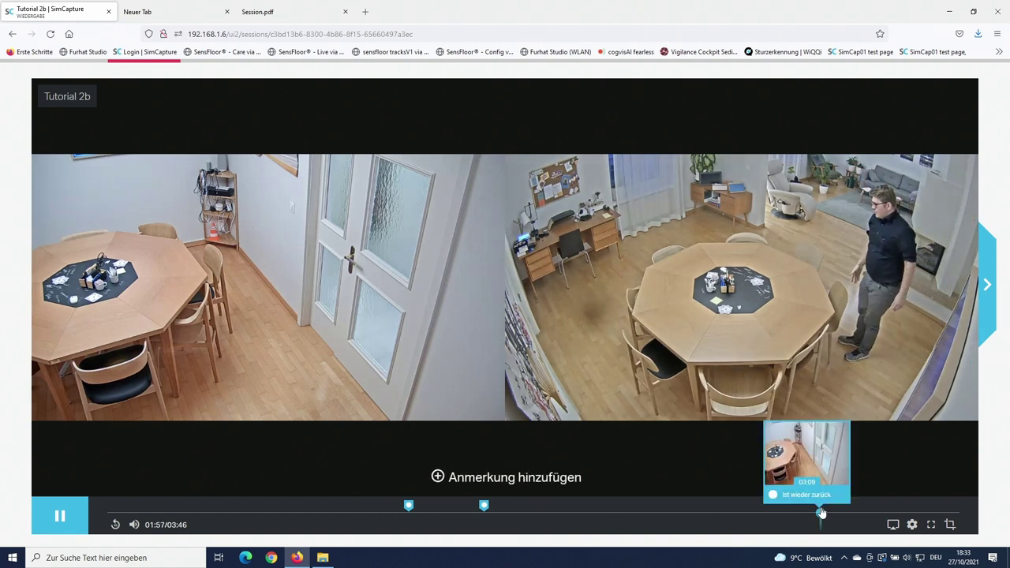
{"action": "left_click", "coordinate": [822, 510]}
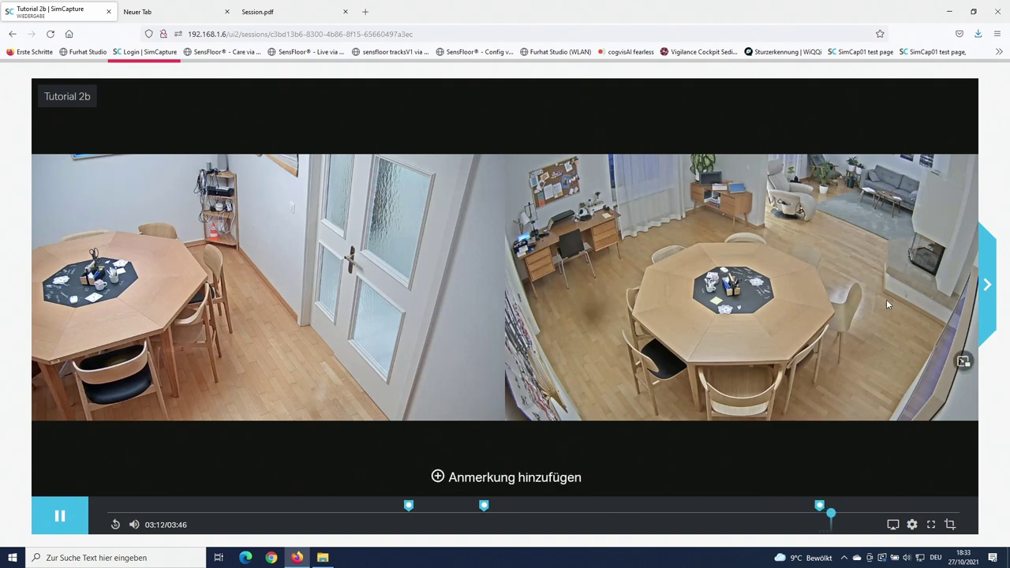
Step: Download all video feeds of the session from its summary and save them as Tutorial2b2021_10_2793.zip
{"action": "left_click", "coordinate": [986, 298]}
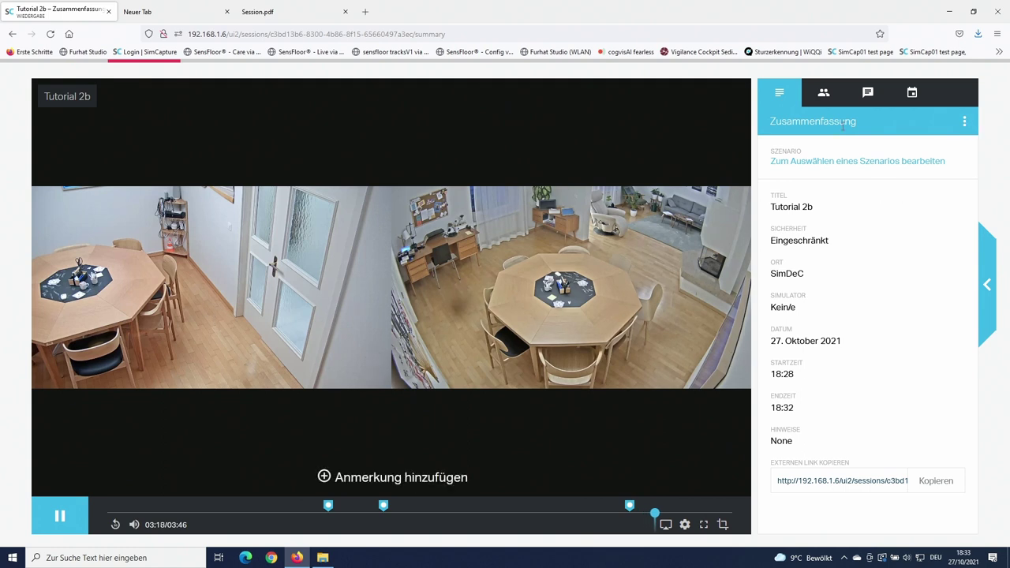
{"action": "left_click", "coordinate": [965, 123]}
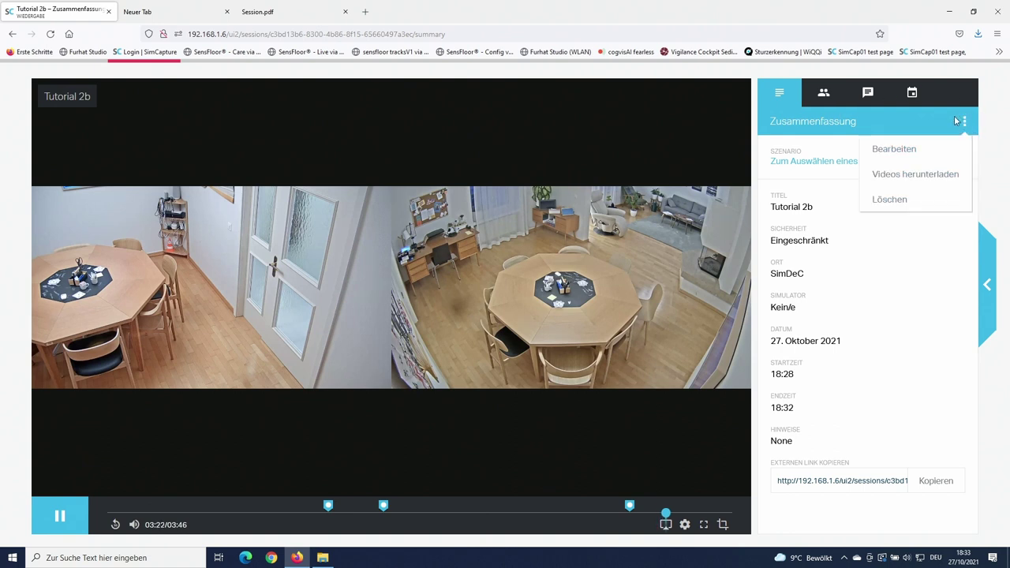
{"action": "left_click", "coordinate": [932, 182]}
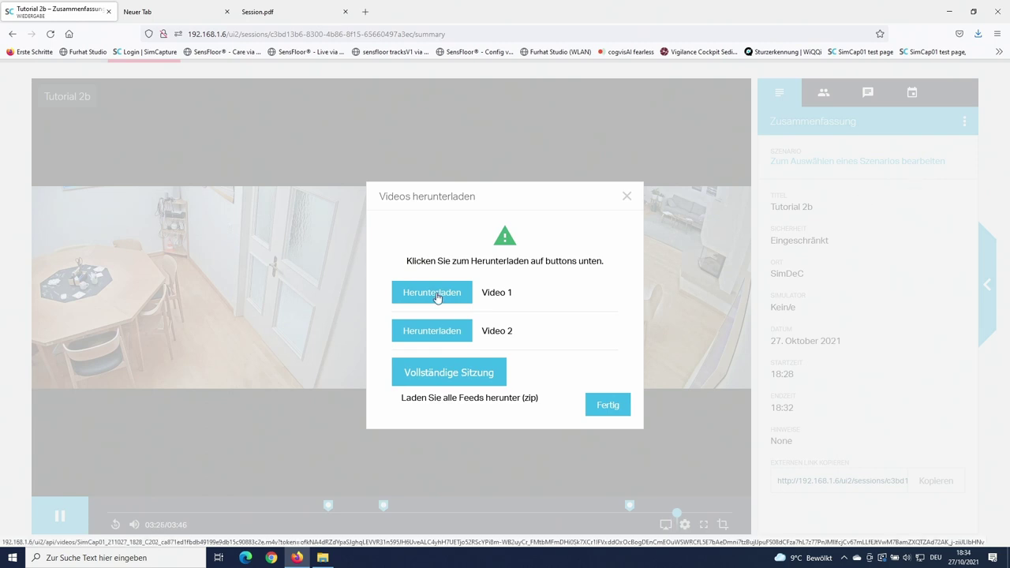
{"action": "left_click", "coordinate": [437, 298]}
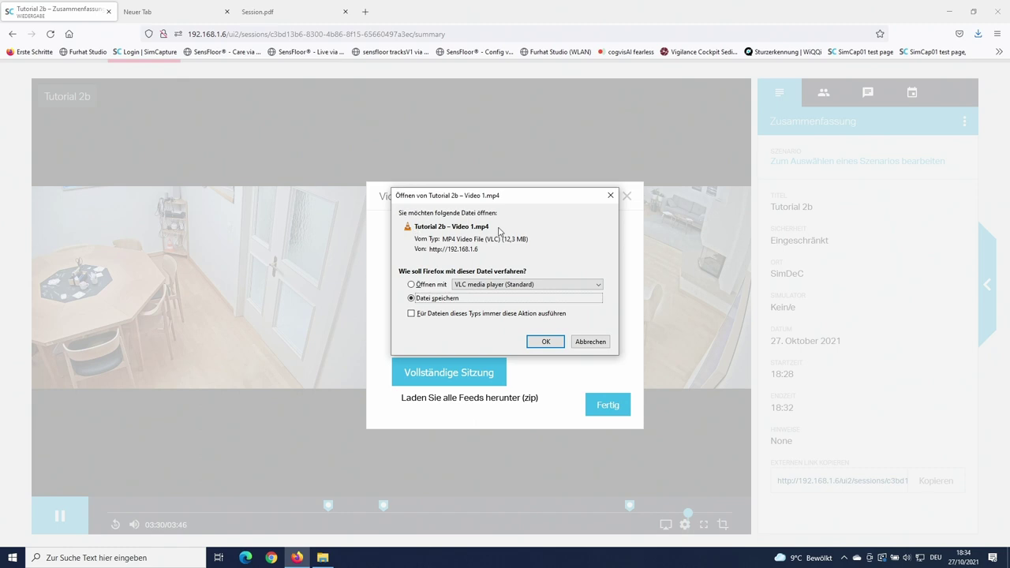
{"action": "left_click", "coordinate": [588, 341]}
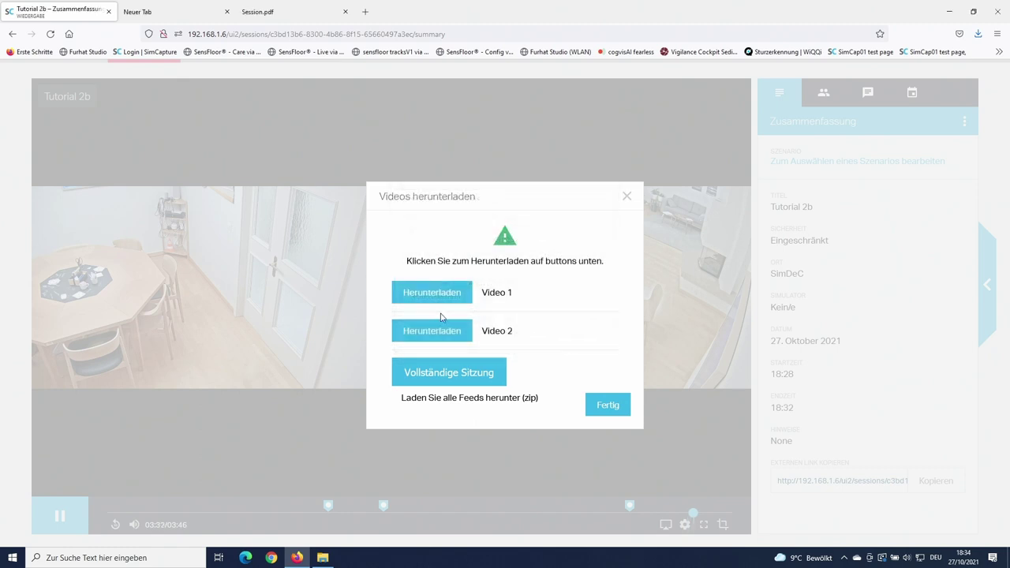
{"action": "left_click", "coordinate": [432, 379]}
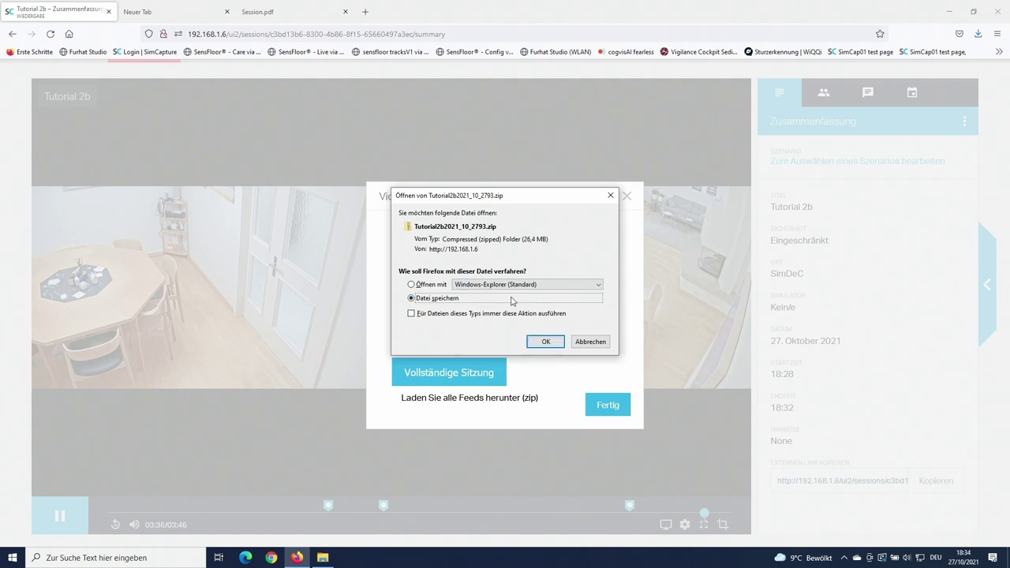
{"action": "left_click", "coordinate": [553, 344]}
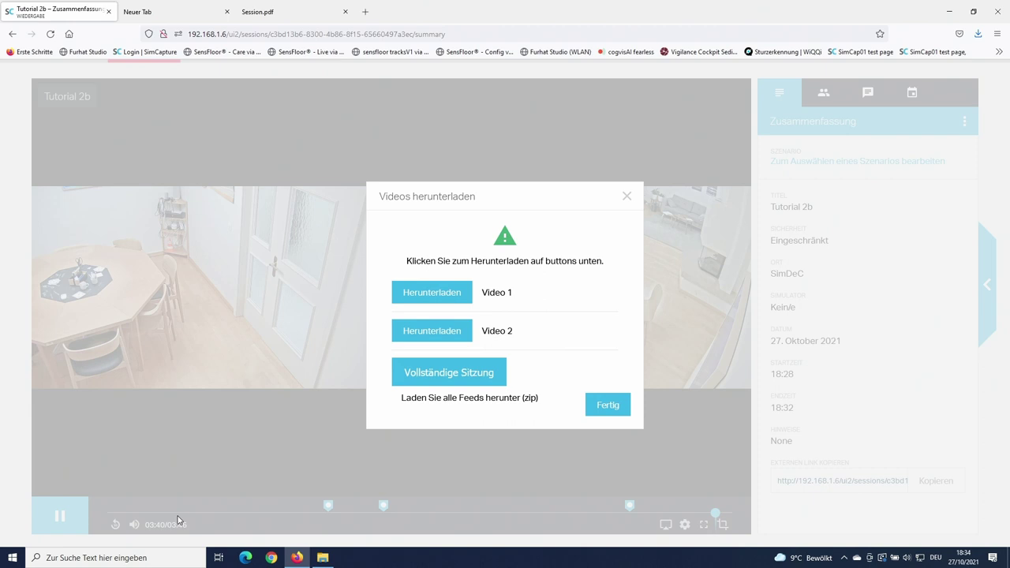
Step: Switch to File Explorer and open the downloaded archive Tutorial2b2021_10_2793 in the Downloads folder
{"action": "left_click", "coordinate": [323, 557]}
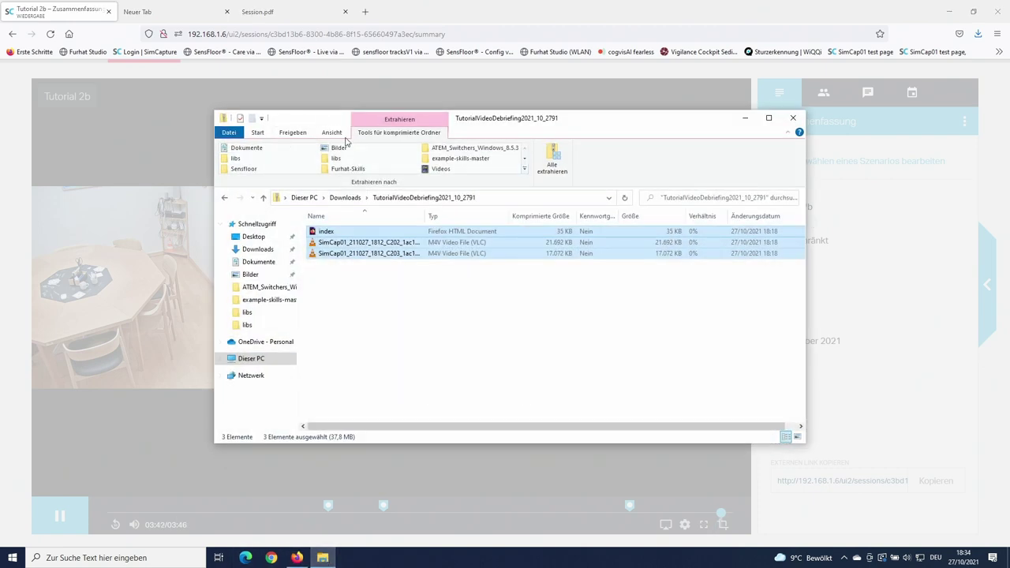
{"action": "left_click", "coordinate": [348, 198]}
{"action": "double_click", "coordinate": [370, 246]}
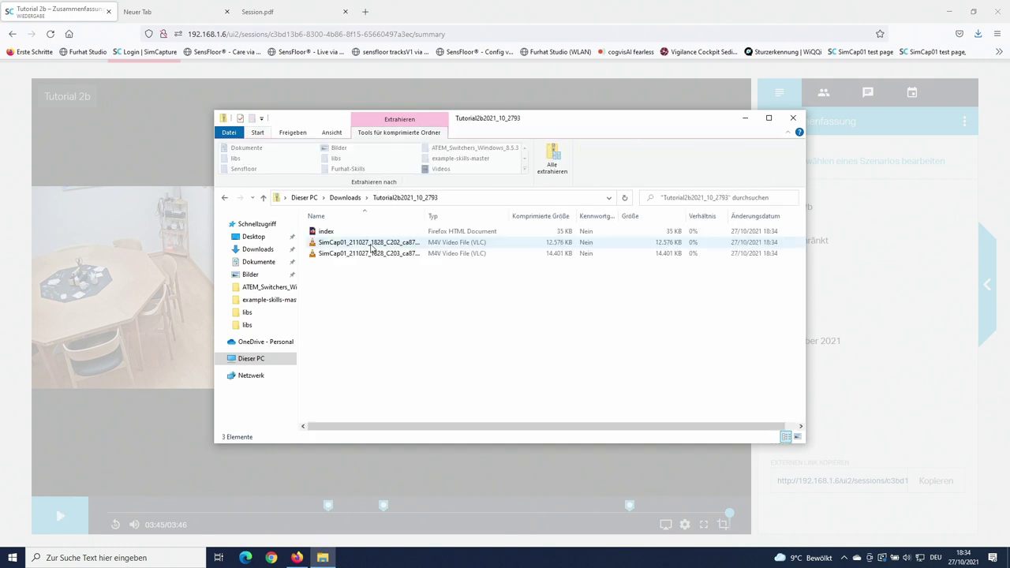
Step: Copy the index file and both SimCap01 videos from the archive to the desktop, and minimize the open windows
{"action": "left_click", "coordinate": [347, 232]}
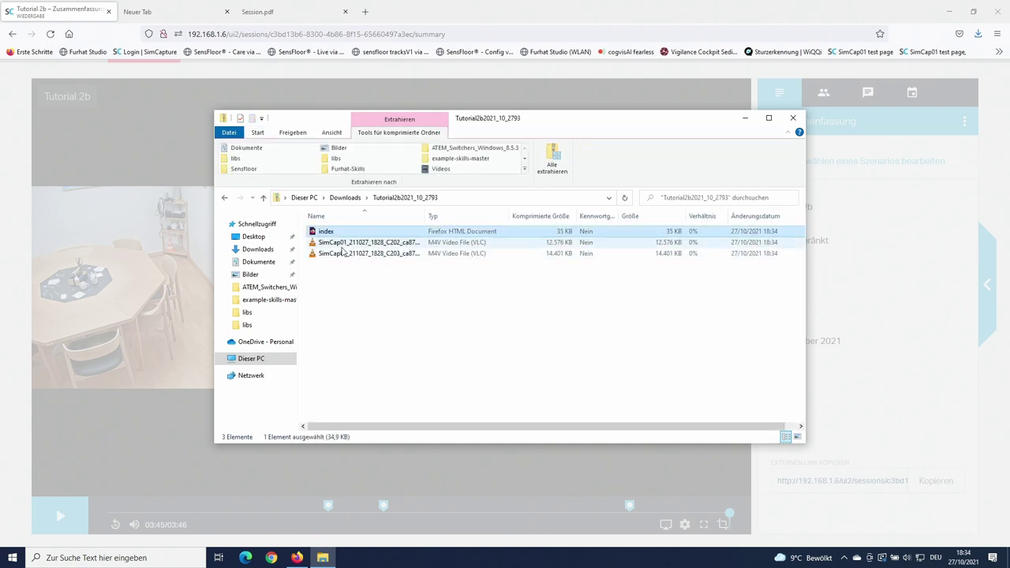
{"action": "left_click", "coordinate": [345, 254], "text": "shift"}
{"action": "right_click", "coordinate": [345, 258]}
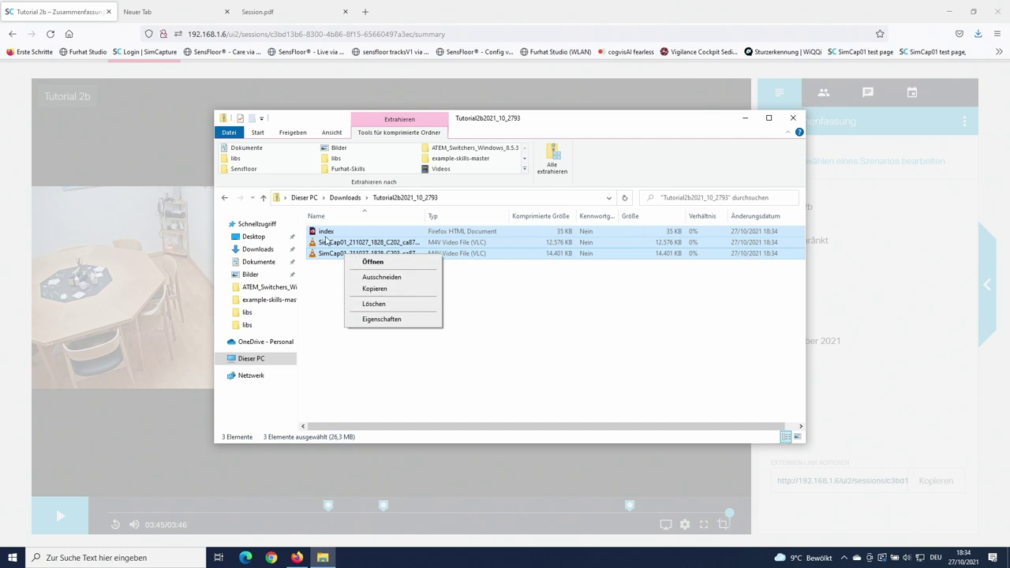
{"action": "left_click_drag", "start_coordinate": [322, 234], "coordinate": [376, 262]}
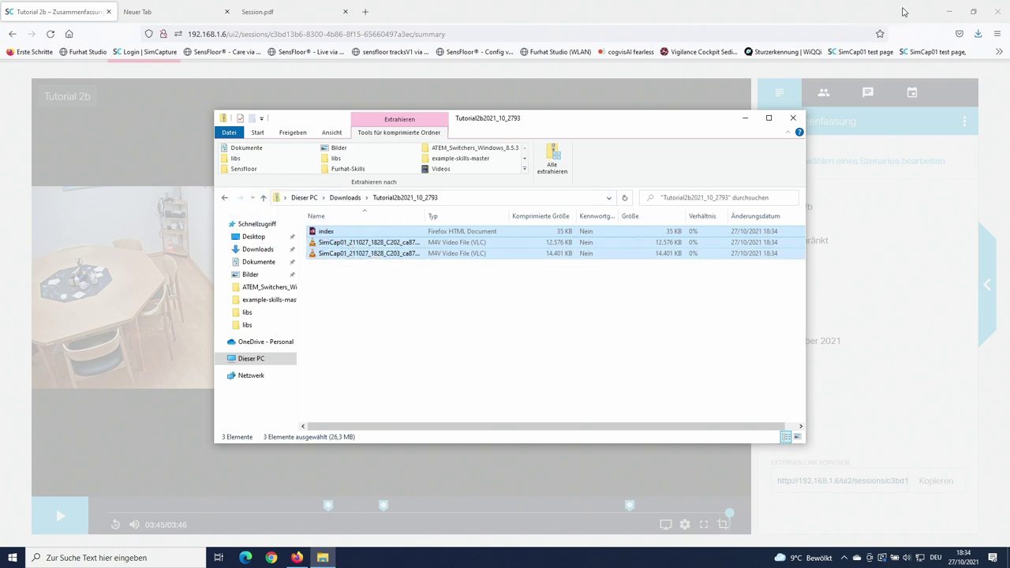
{"action": "left_click", "coordinate": [950, 11]}
{"action": "left_click", "coordinate": [745, 118]}
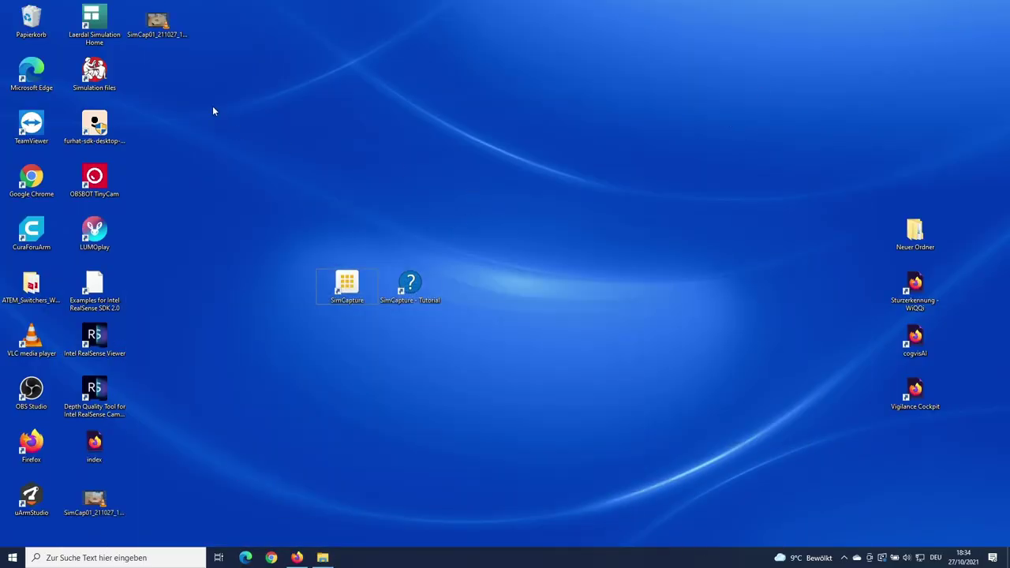
Step: Move the index file and both SimCap01 videos to the free middle of the desktop, and play the C202 video in VLC
{"action": "left_click", "coordinate": [173, 19]}
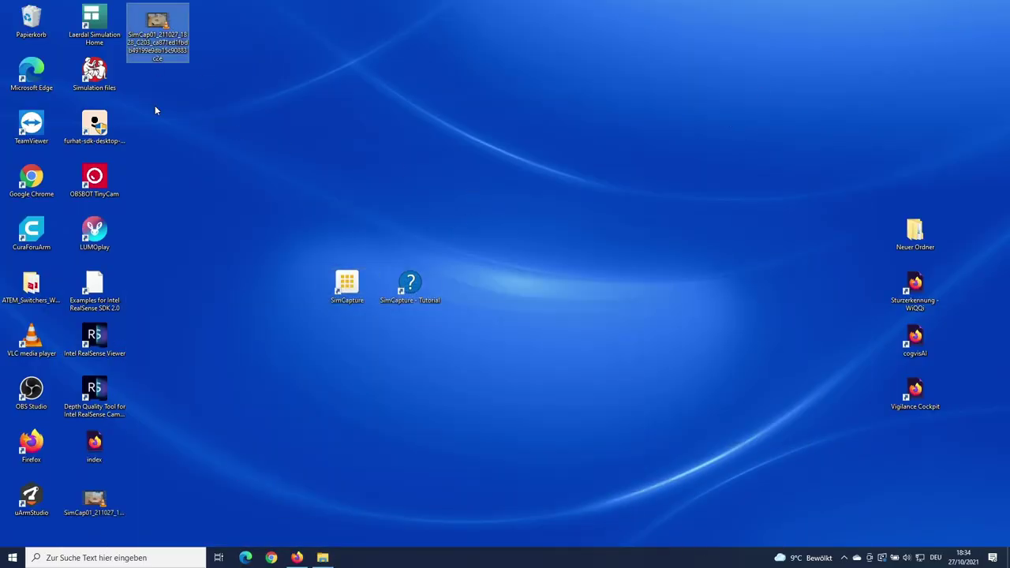
{"action": "left_click", "coordinate": [94, 456], "text": "ctrl"}
{"action": "left_click", "coordinate": [94, 499], "text": "ctrl"}
{"action": "left_click_drag", "start_coordinate": [95, 499], "coordinate": [536, 319]}
{"action": "left_click", "coordinate": [678, 117]}
{"action": "left_click_drag", "start_coordinate": [600, 23], "coordinate": [547, 345]}
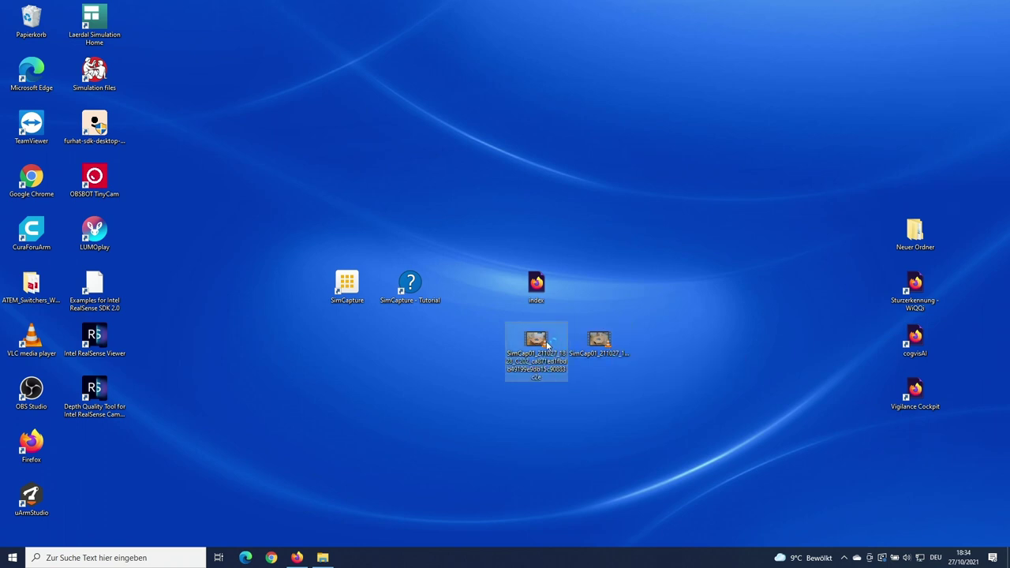
{"action": "double_click", "coordinate": [545, 342]}
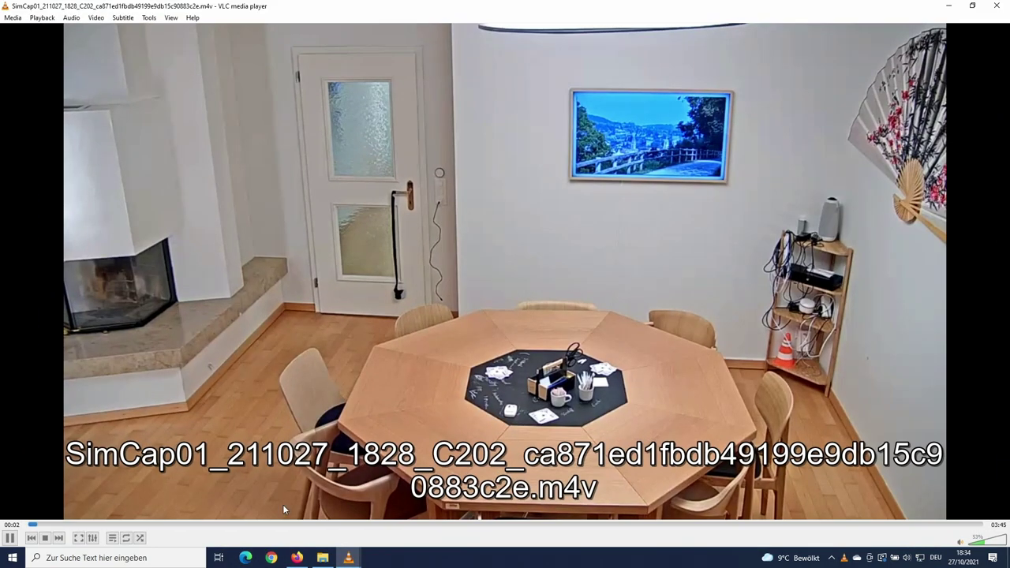
Step: Skim through the C202 video by jumping to several points along its timeline, finishing at about 02:26
{"action": "left_click_drag", "start_coordinate": [174, 526], "coordinate": [326, 529]}
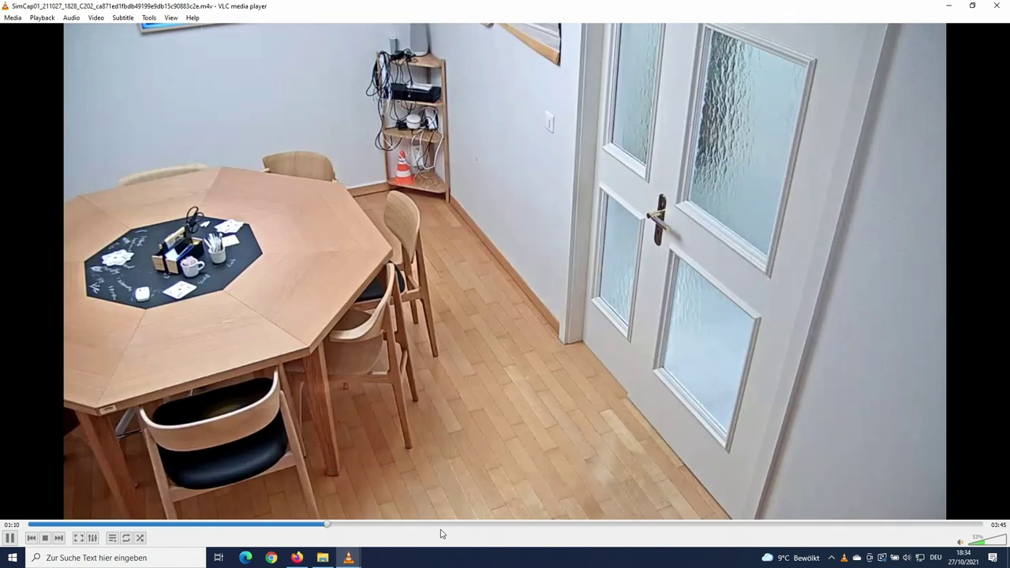
{"action": "left_click", "coordinate": [629, 526]}
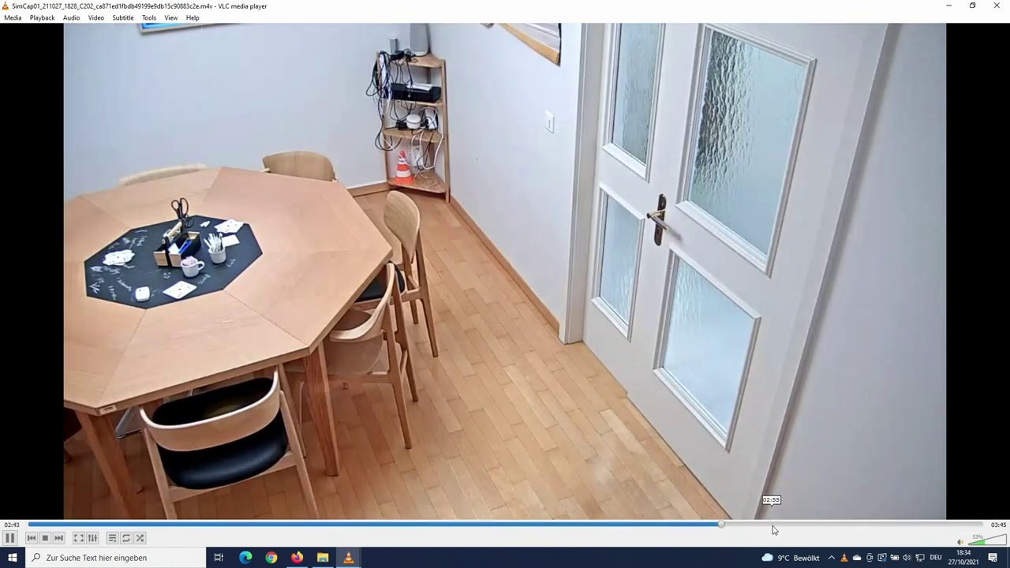
{"action": "left_click", "coordinate": [843, 525]}
{"action": "left_click", "coordinate": [885, 525]}
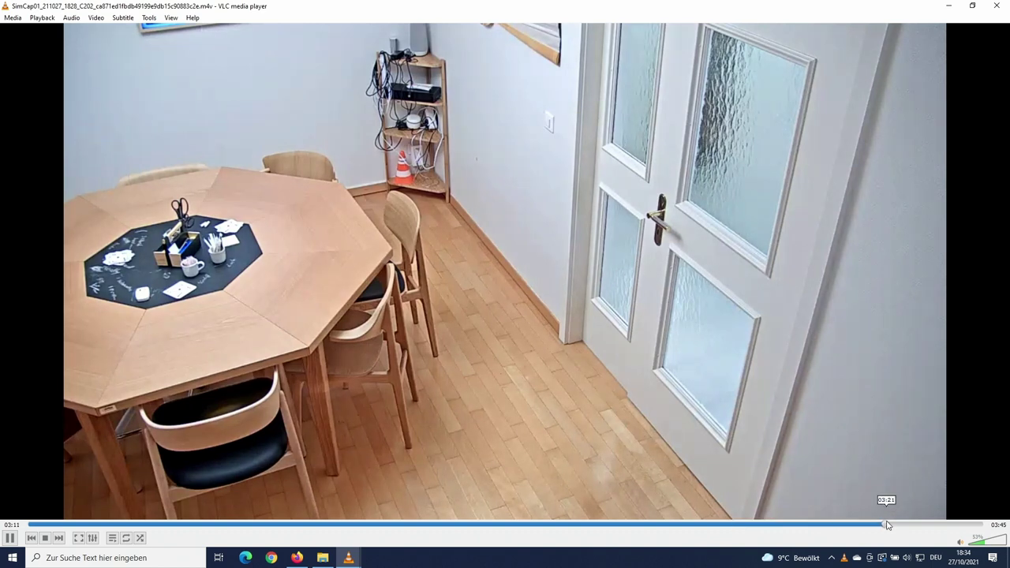
{"action": "left_click", "coordinate": [632, 523]}
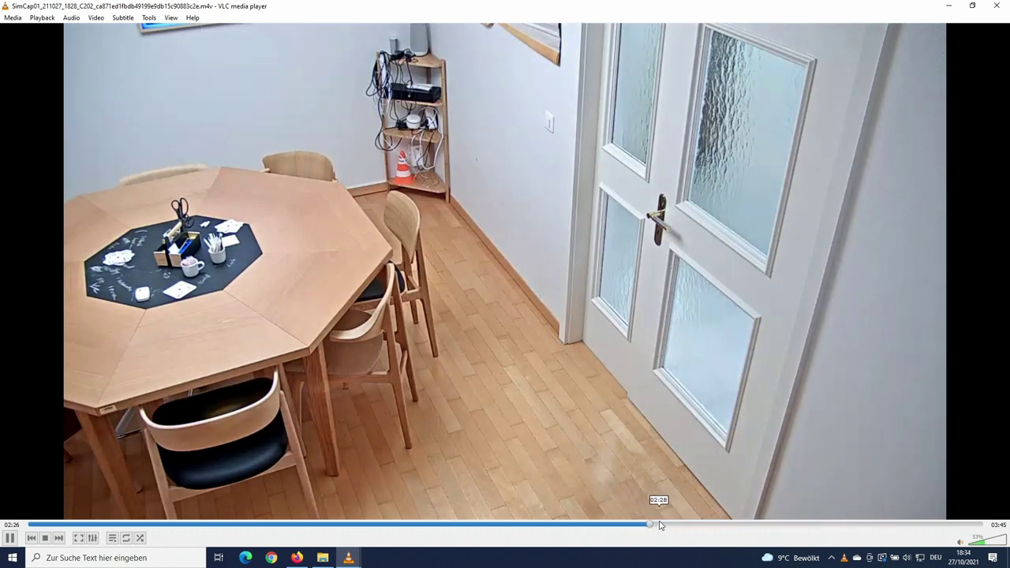
Step: Close the C202 video, play the C203 video from the desktop, and close the player
{"action": "left_click", "coordinate": [996, 5]}
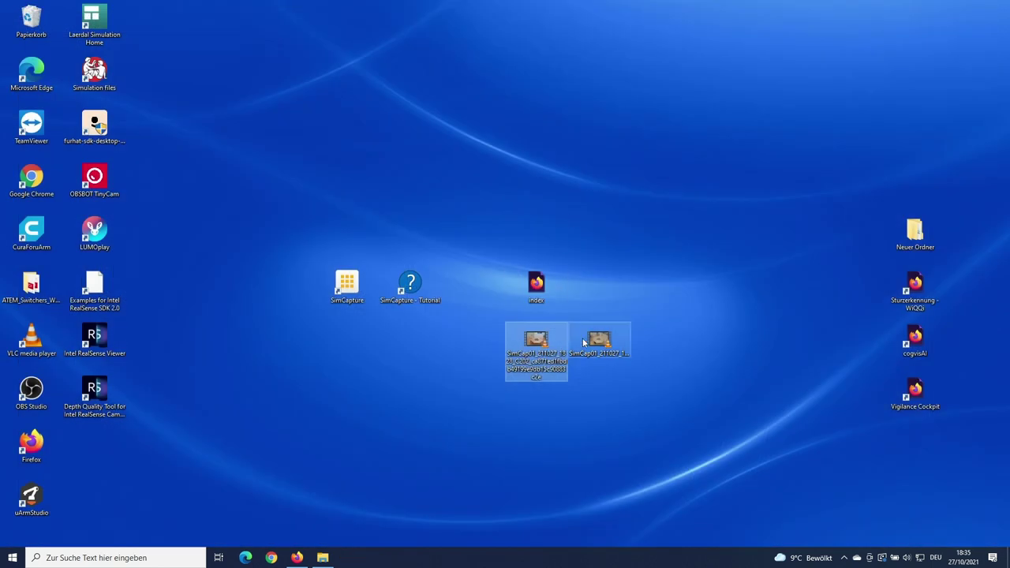
{"action": "double_click", "coordinate": [602, 344]}
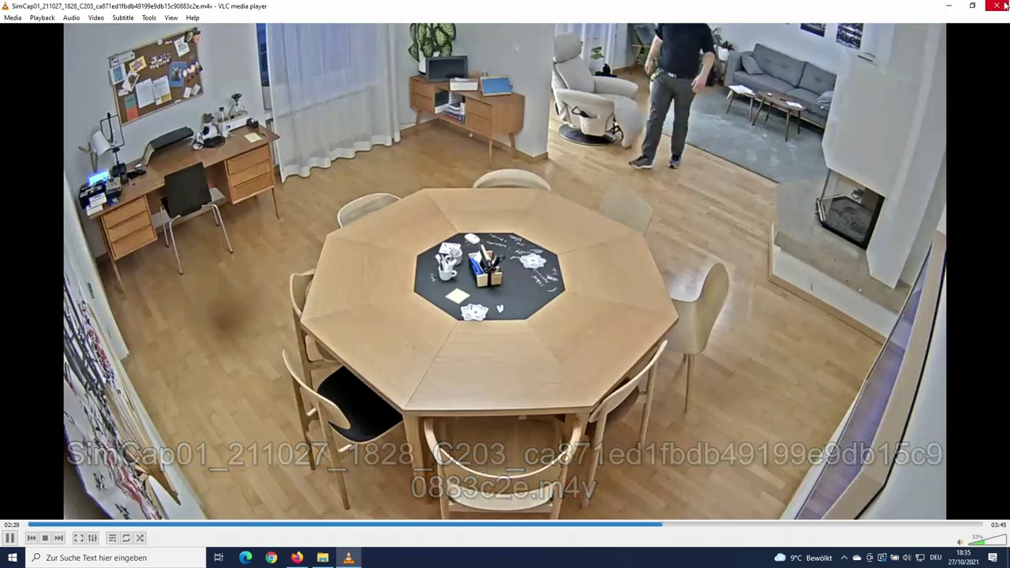
{"action": "key", "text": "alt+F4"}
Step: Open the desktop index file in Firefox, play both camera views together, view the session summary, and close the page
{"action": "double_click", "coordinate": [537, 284]}
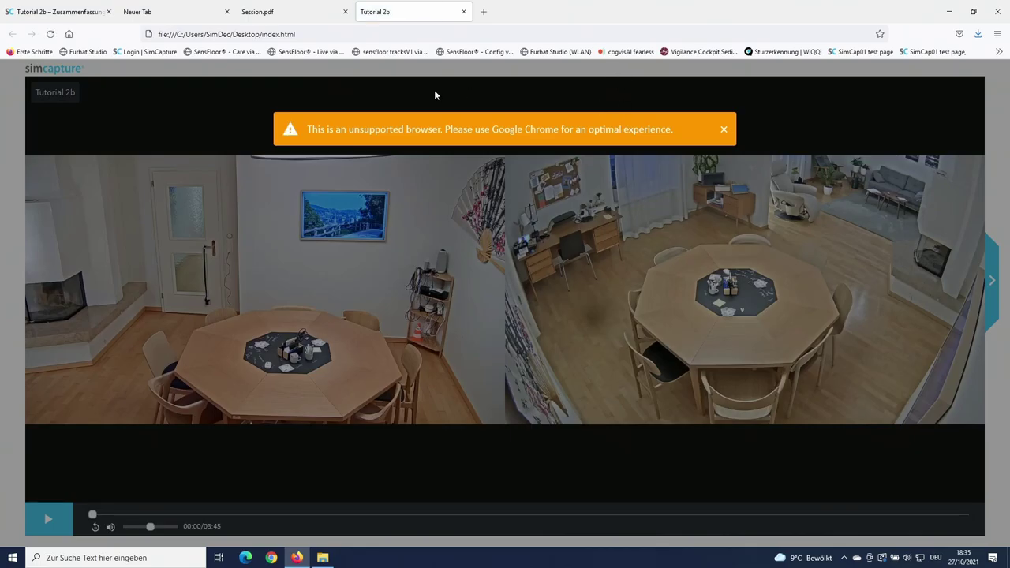
{"action": "left_click", "coordinate": [724, 132]}
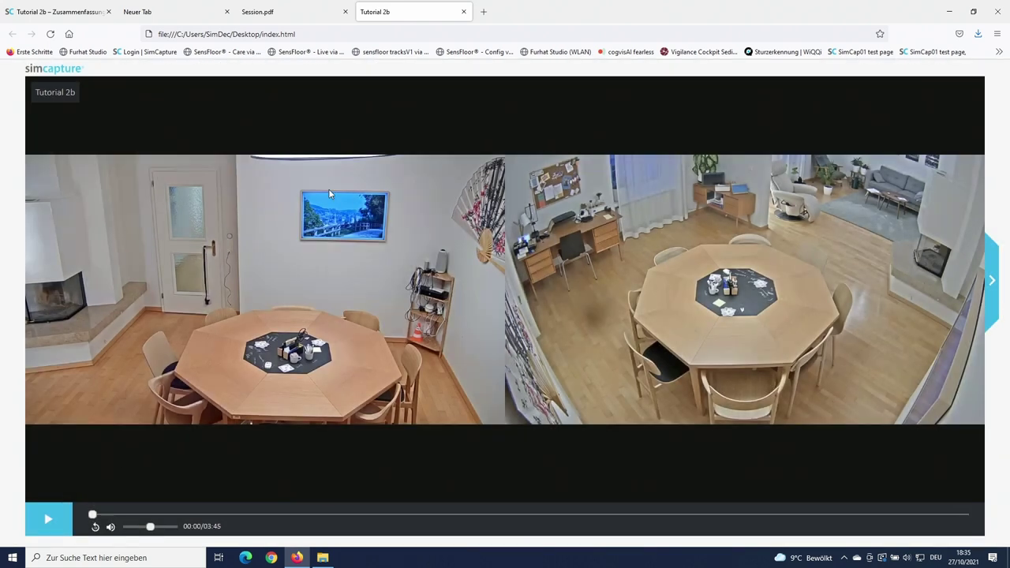
{"action": "left_click", "coordinate": [48, 524]}
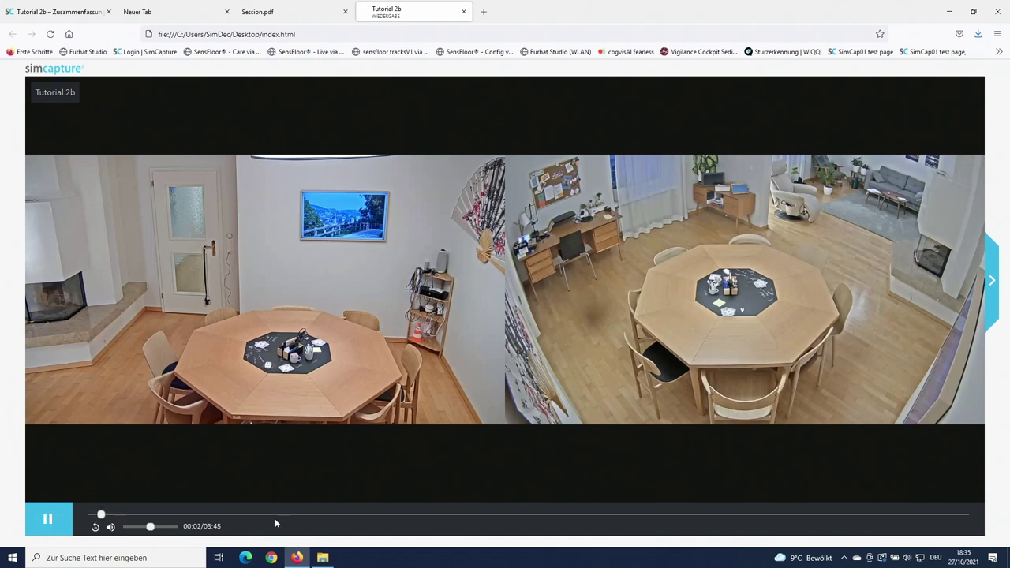
{"action": "left_click", "coordinate": [992, 280]}
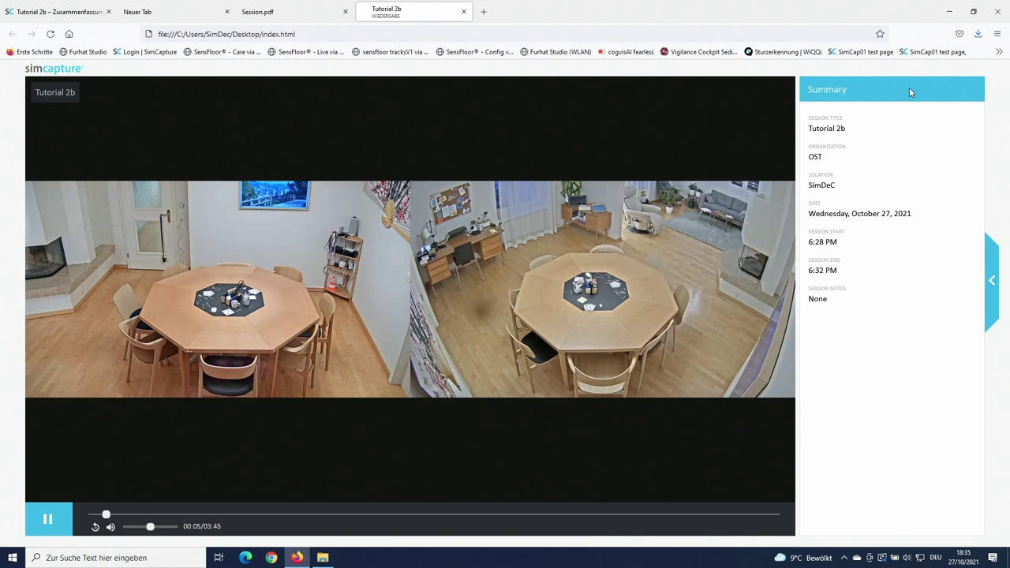
{"action": "left_click", "coordinate": [995, 299]}
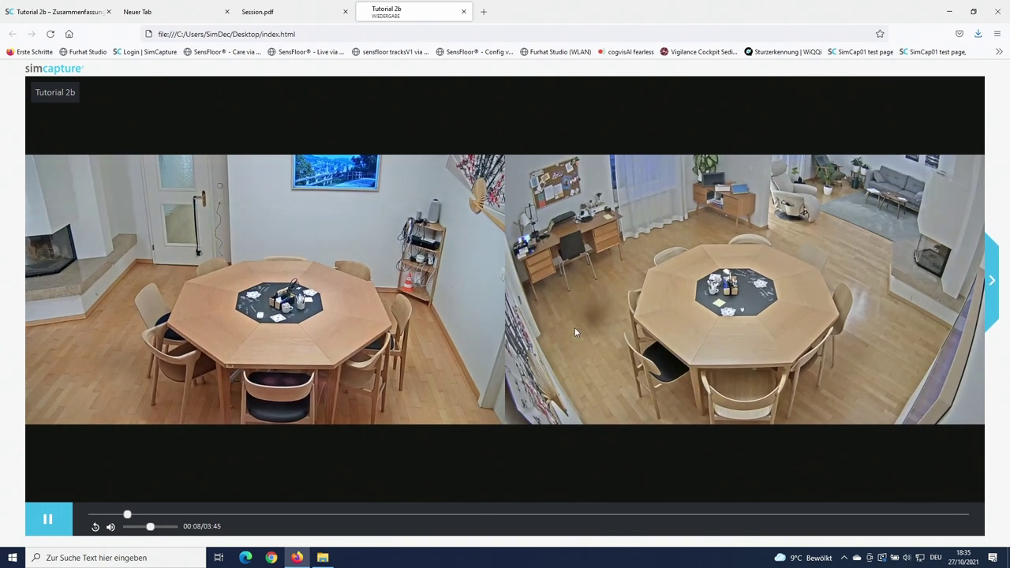
{"action": "left_click", "coordinate": [464, 11]}
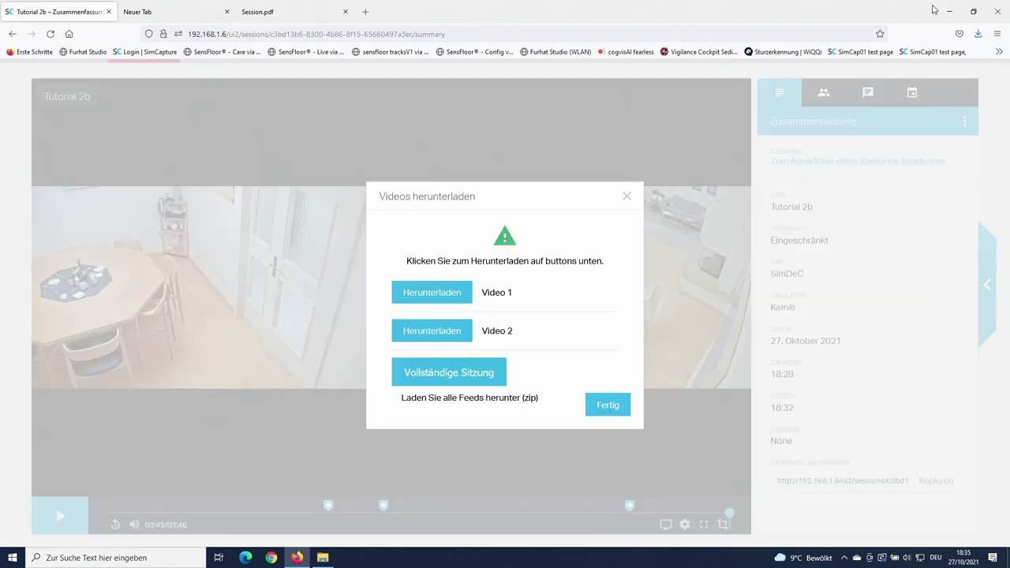
Step: Minimize Firefox, open the desktop index file in Chrome with its session summary shown, and put the Chrome window away
{"action": "left_click", "coordinate": [949, 12]}
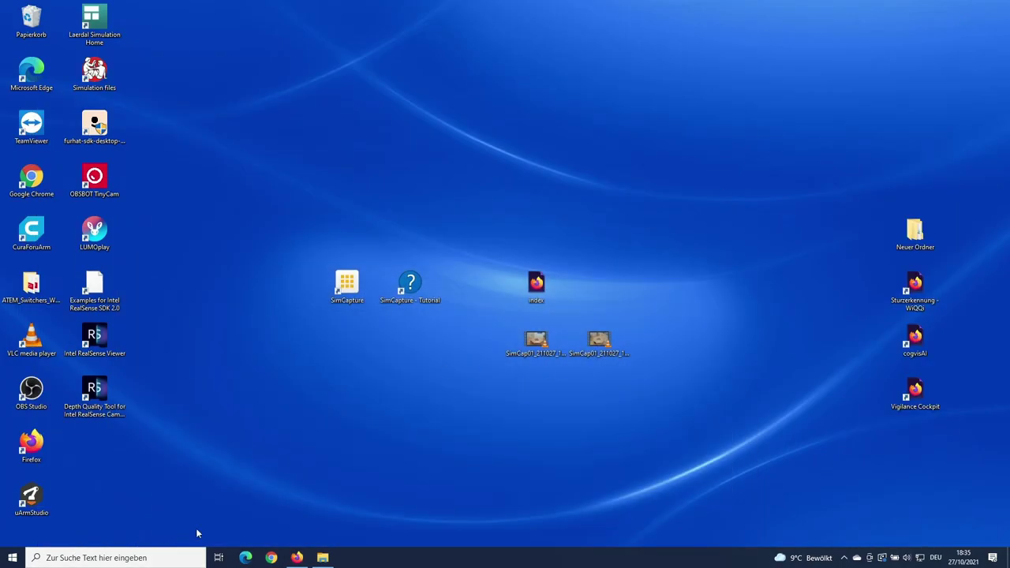
{"action": "left_click", "coordinate": [270, 558]}
{"action": "left_click_drag", "start_coordinate": [643, 16], "coordinate": [542, 341]}
{"action": "left_click_drag", "start_coordinate": [536, 284], "coordinate": [667, 414]}
{"action": "left_click", "coordinate": [845, 328]}
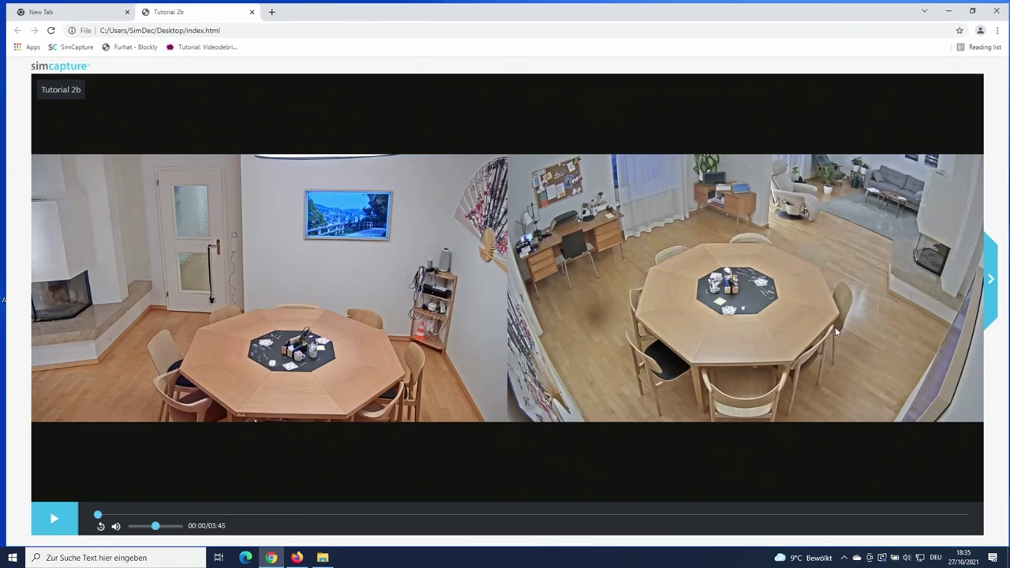
{"action": "left_click", "coordinate": [992, 276]}
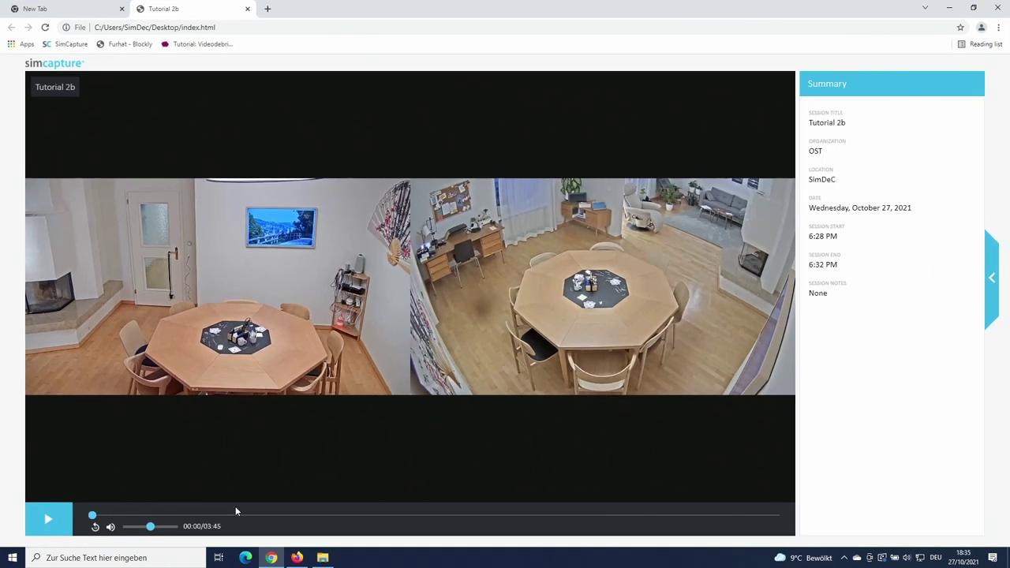
{"action": "left_click", "coordinate": [950, 8]}
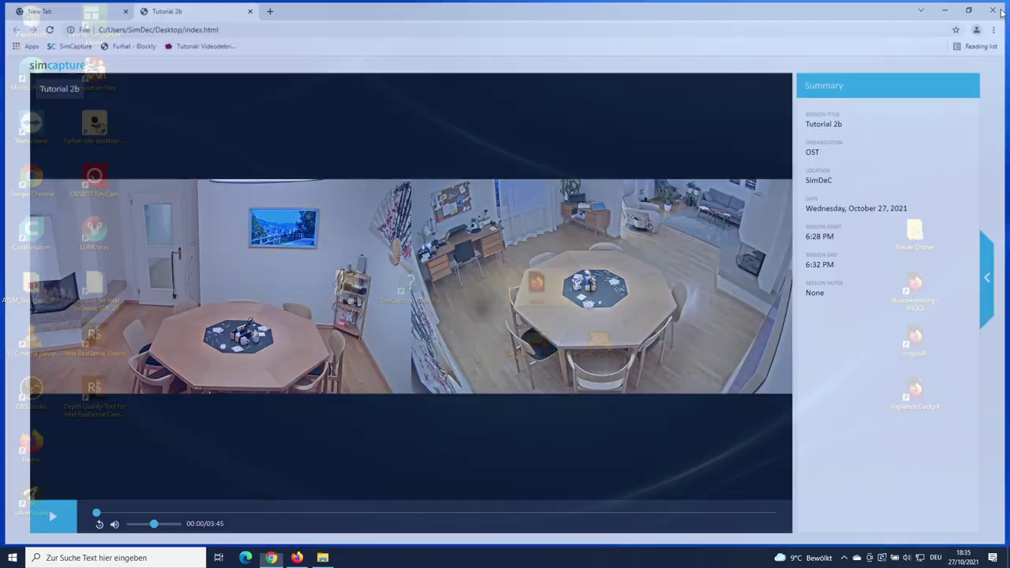
Step: Switch back to SimCapture in Firefox, close the video download dialog, and go to the SimCapture home page
{"action": "left_click", "coordinate": [296, 558]}
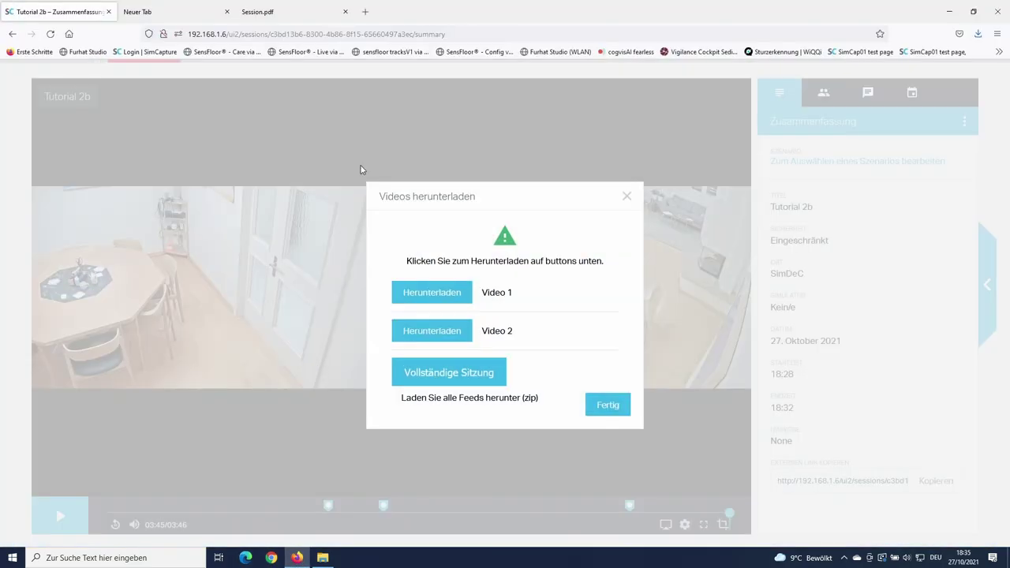
{"action": "left_click", "coordinate": [627, 196]}
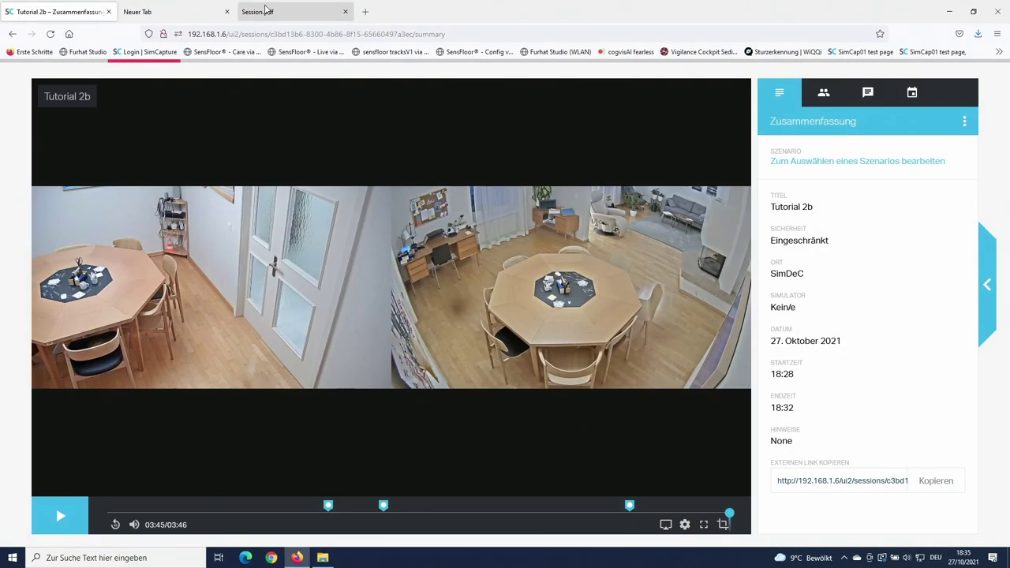
{"action": "left_click", "coordinate": [132, 55]}
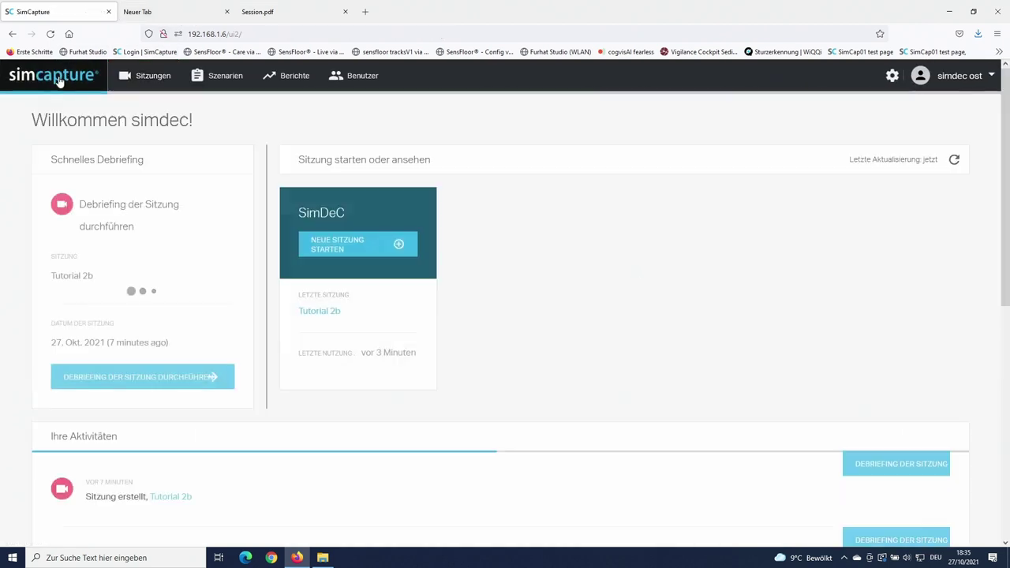
Step: Open the Tutorial 2b session from the recent activities and jump playback to each annotation marker in turn
{"action": "scroll", "coordinate": [312, 488], "scroll_direction": "down", "scroll_amount": 2}
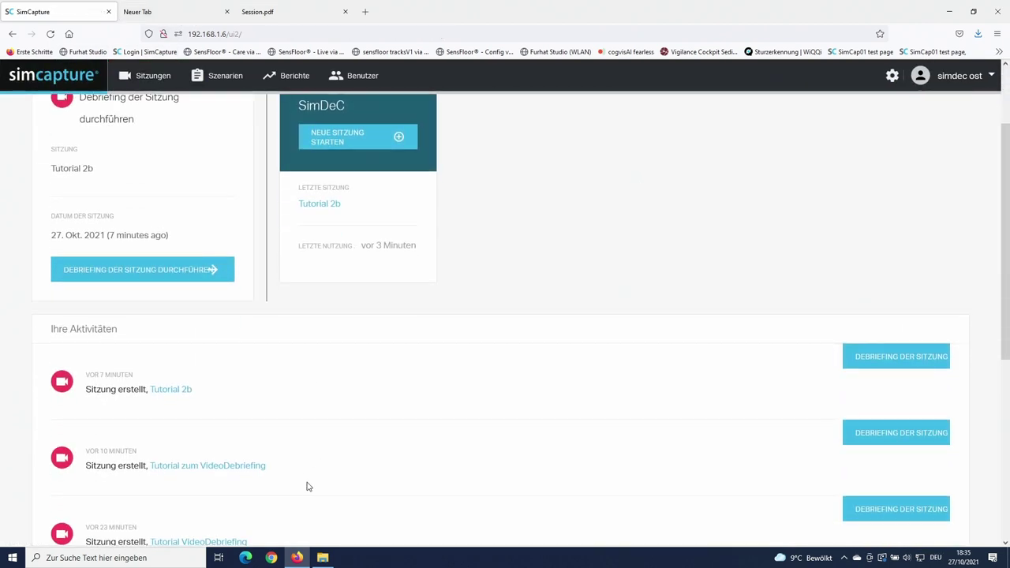
{"action": "left_click", "coordinate": [178, 389]}
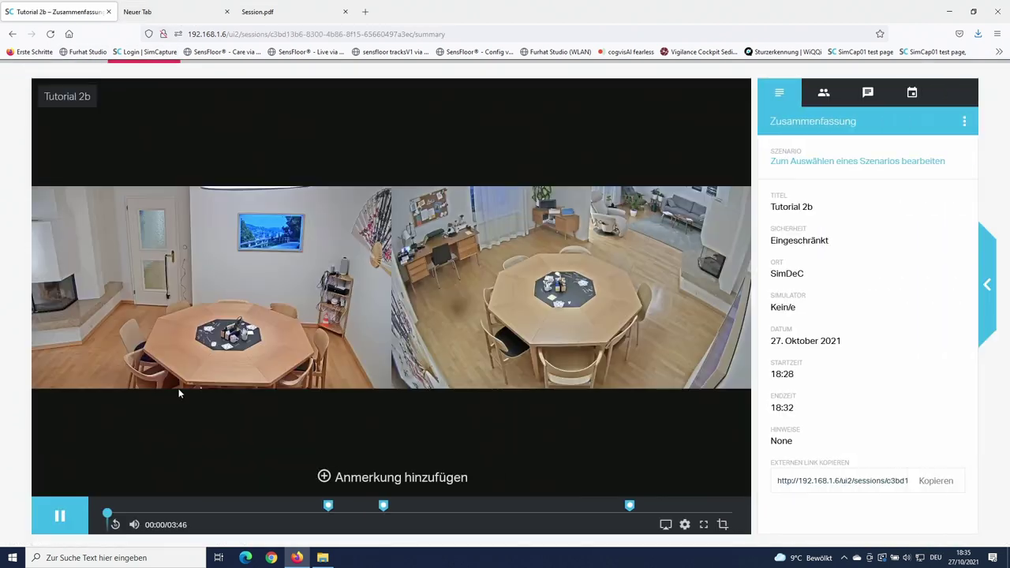
{"action": "left_click", "coordinate": [328, 507]}
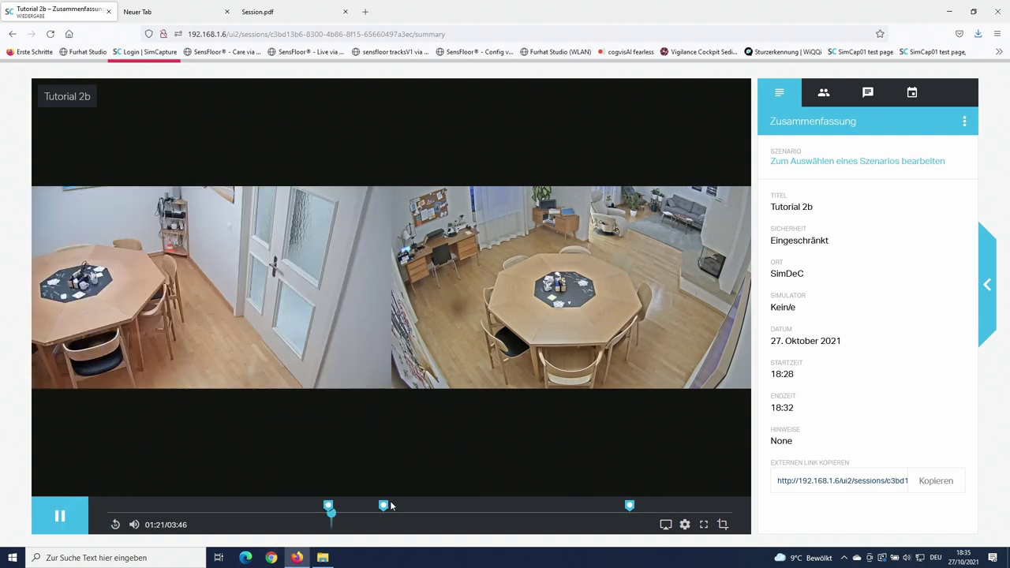
{"action": "left_click", "coordinate": [383, 513]}
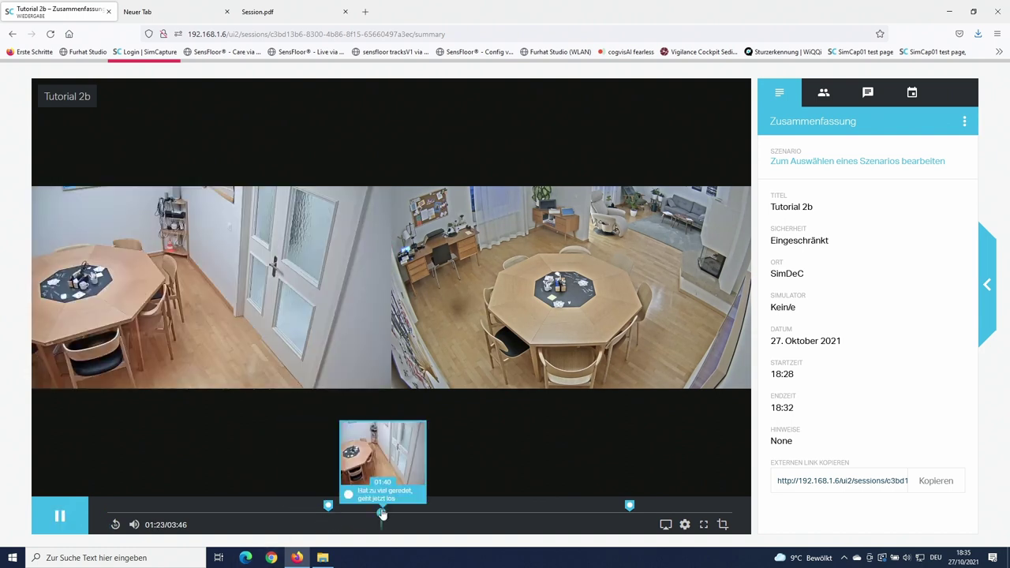
{"action": "left_click", "coordinate": [632, 510]}
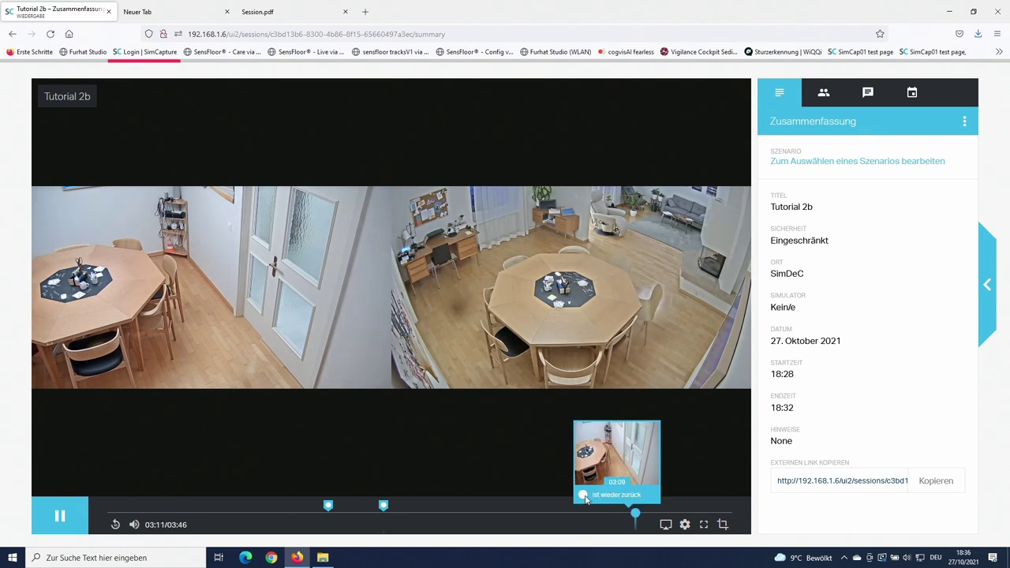
Step: Delete the entire Tutorial 2b session together with its videos
{"action": "mouse_move", "coordinate": [319, 102]}
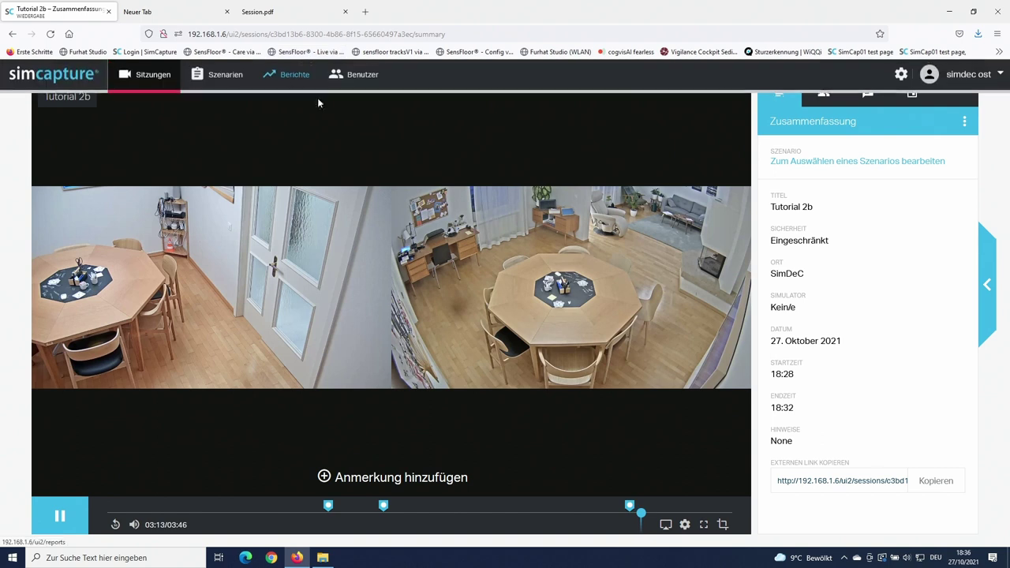
{"action": "left_click", "coordinate": [964, 125]}
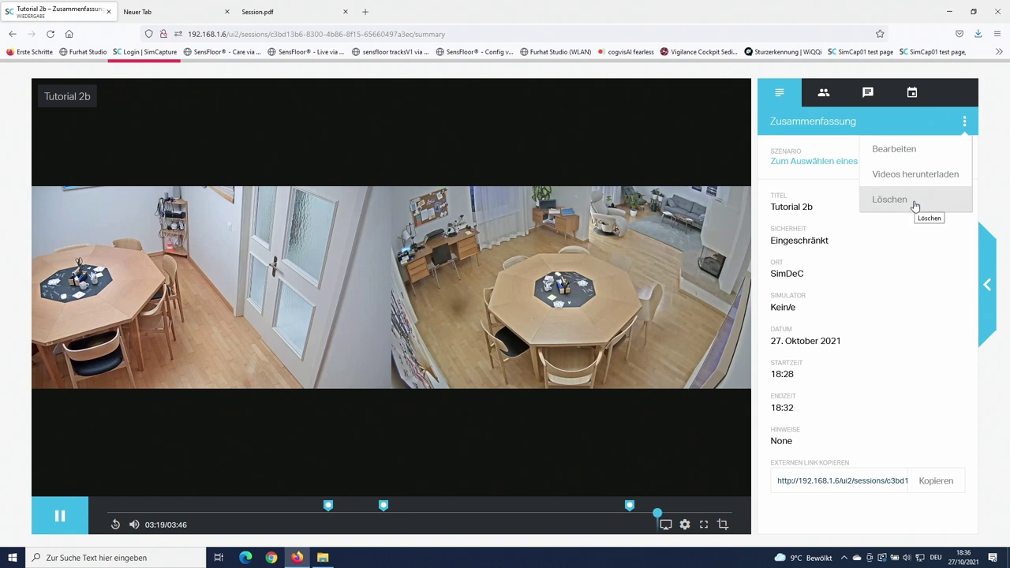
{"action": "left_click", "coordinate": [890, 199]}
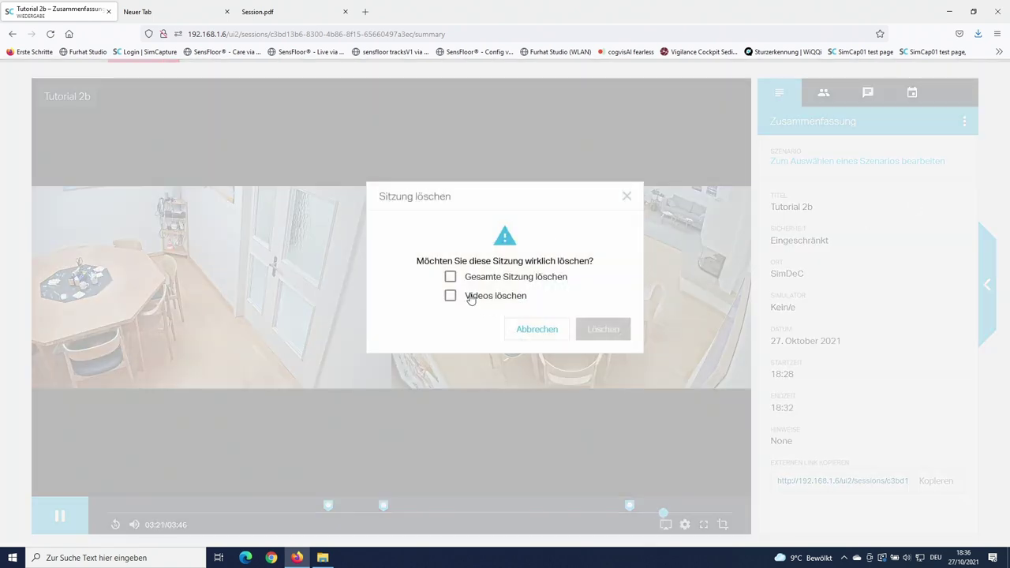
{"action": "left_click", "coordinate": [451, 297]}
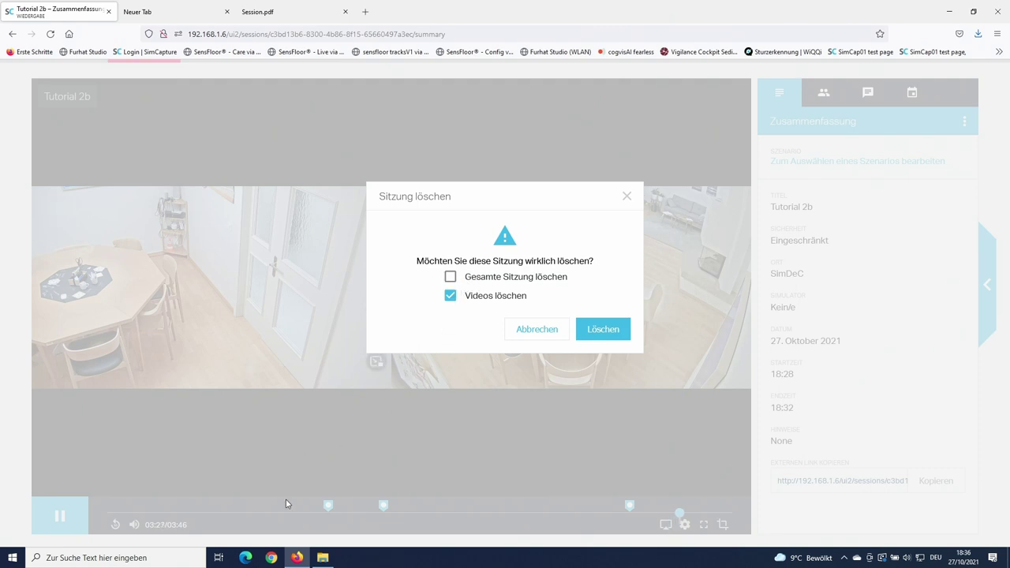
{"action": "left_click", "coordinate": [449, 278]}
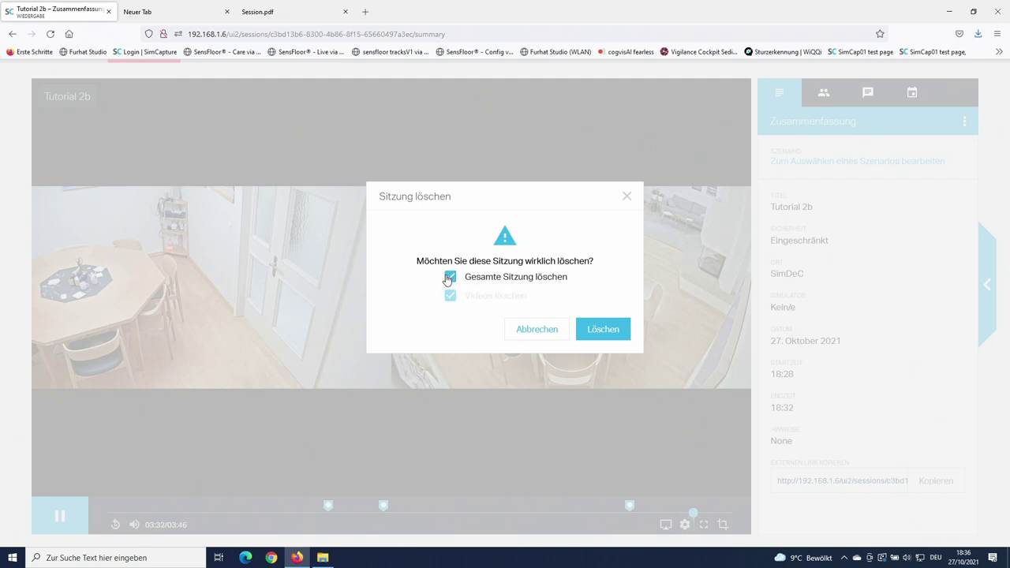
{"action": "left_click", "coordinate": [621, 331]}
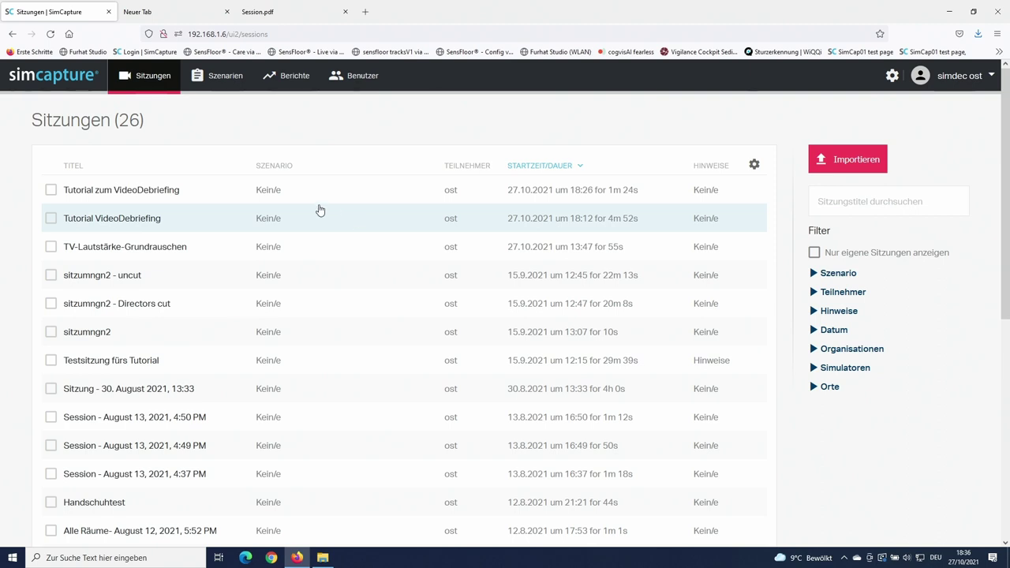
Step: Return to the SimCapture home page and open the session Tutorial zum VideoDebriefing from the recent activities
{"action": "left_click", "coordinate": [94, 83]}
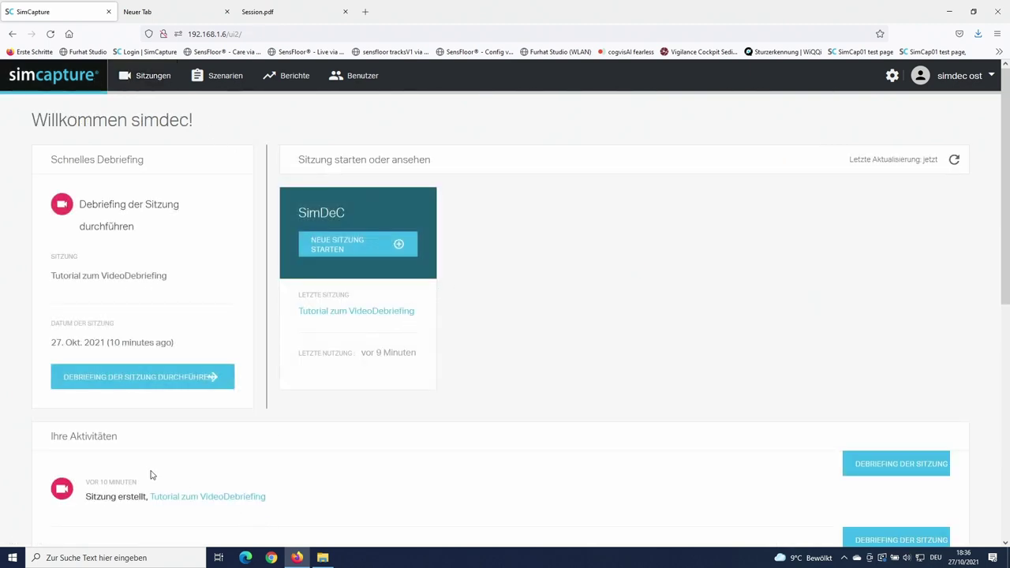
{"action": "scroll", "coordinate": [151, 474], "scroll_direction": "down", "scroll_amount": 1}
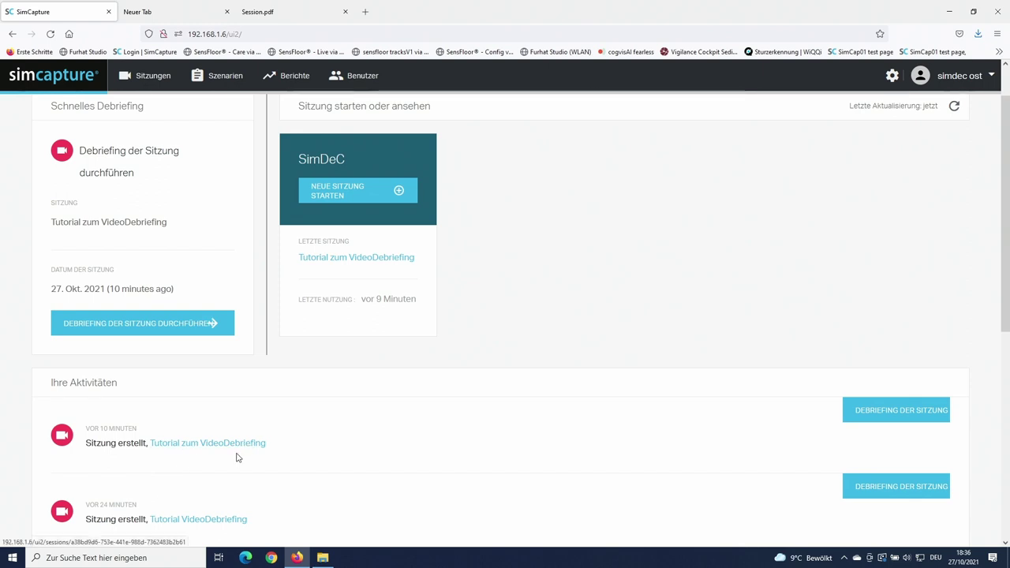
{"action": "scroll", "coordinate": [241, 457], "scroll_direction": "down", "scroll_amount": 1}
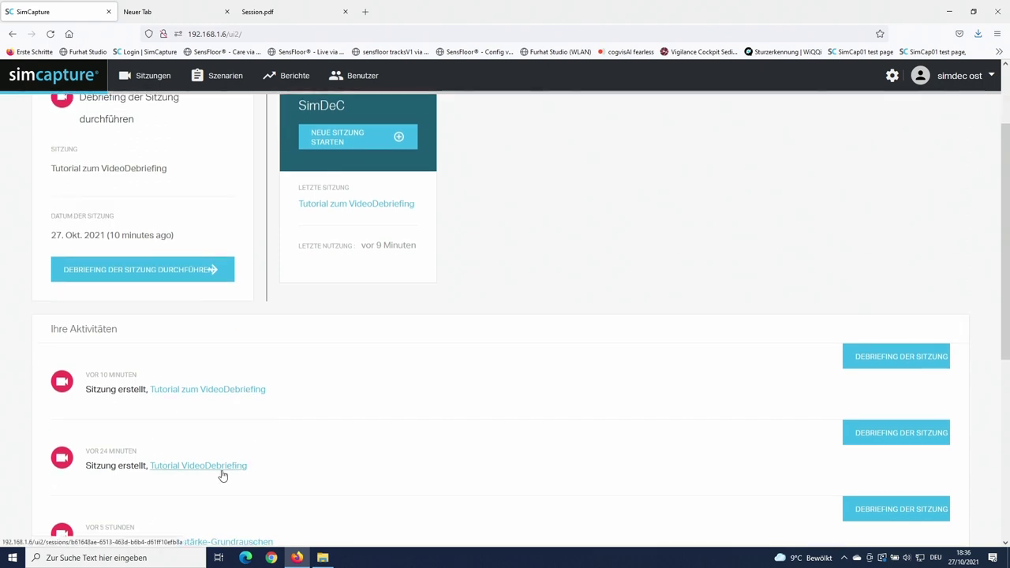
{"action": "scroll", "coordinate": [227, 469], "scroll_direction": "up", "scroll_amount": 1}
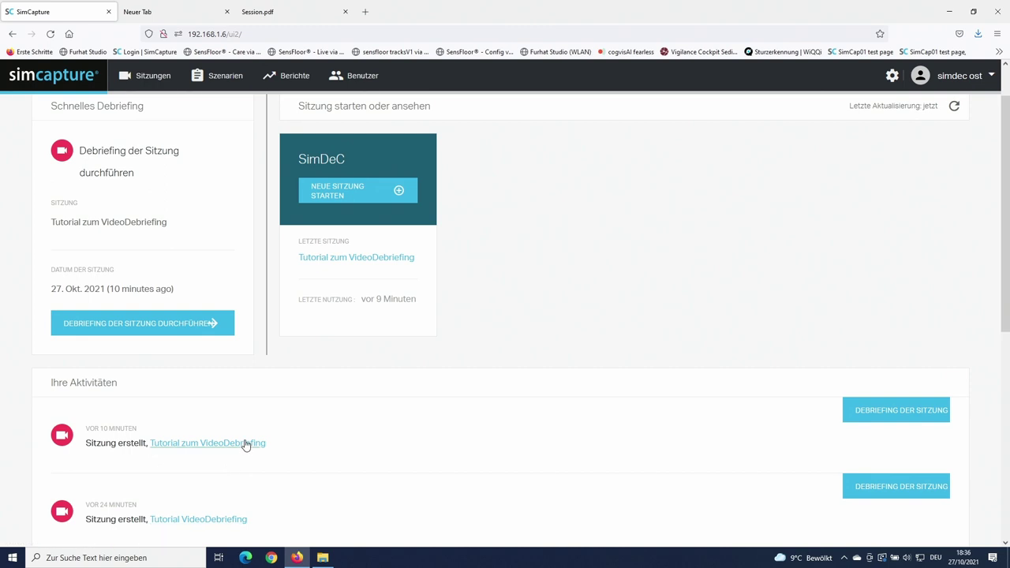
{"action": "left_click", "coordinate": [245, 440]}
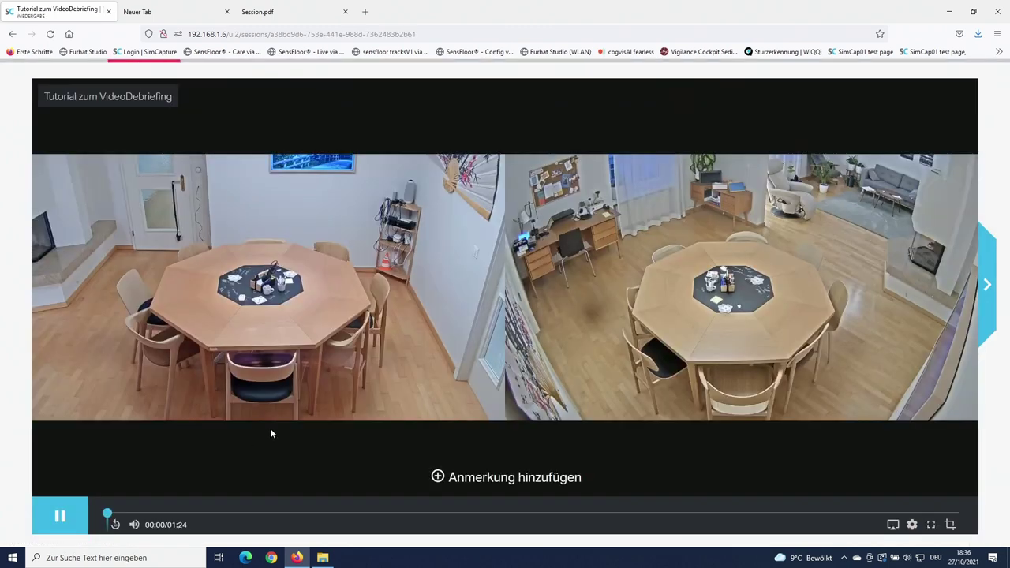
Step: Skip through the recording of Tutorial zum VideoDebriefing to near its end, and delete the entire session
{"action": "left_click", "coordinate": [428, 514]}
{"action": "left_click", "coordinate": [916, 515]}
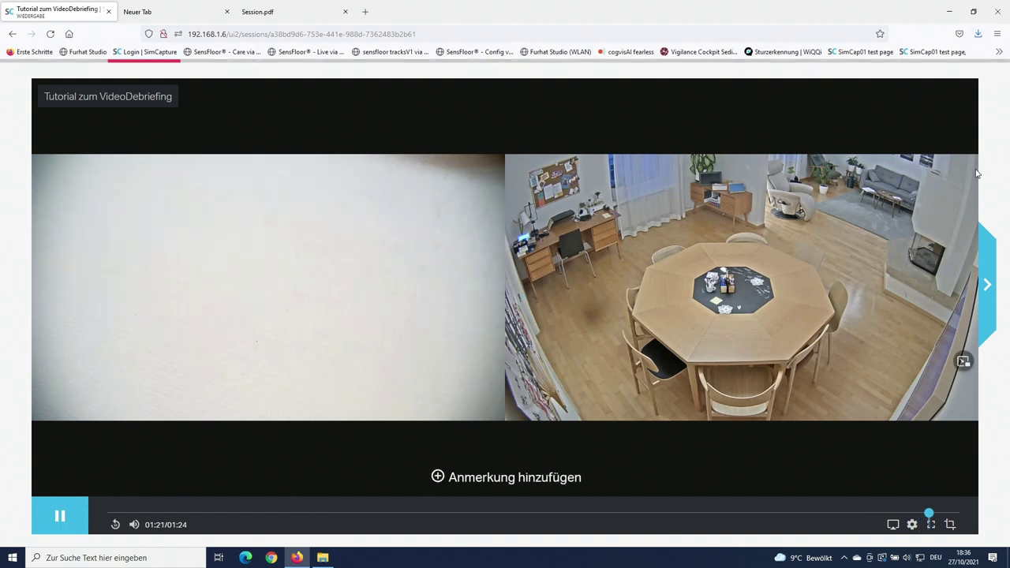
{"action": "left_click", "coordinate": [981, 294]}
{"action": "left_click", "coordinate": [964, 120]}
{"action": "left_click", "coordinate": [920, 200]}
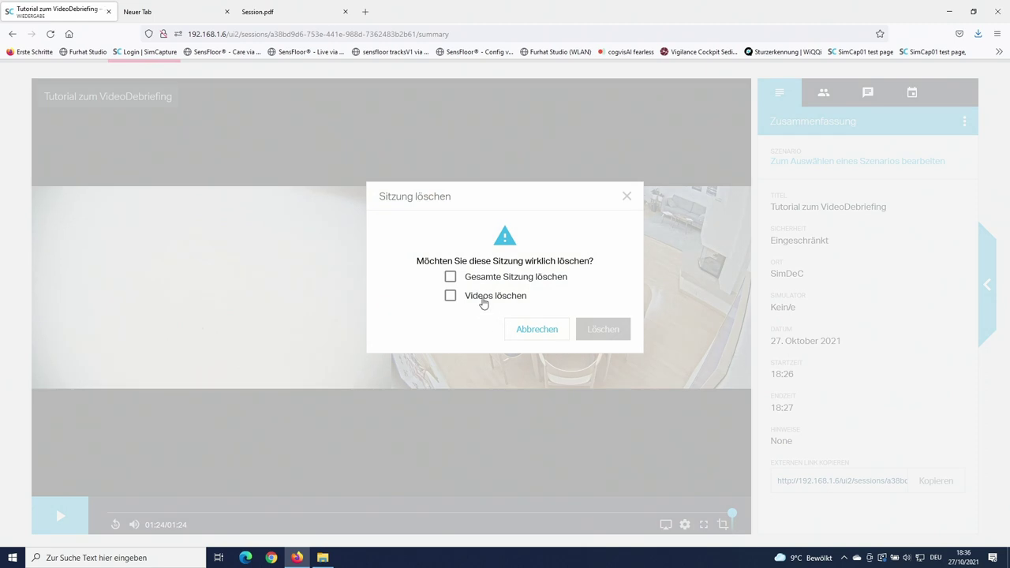
{"action": "left_click", "coordinate": [455, 286]}
{"action": "left_click", "coordinate": [597, 334]}
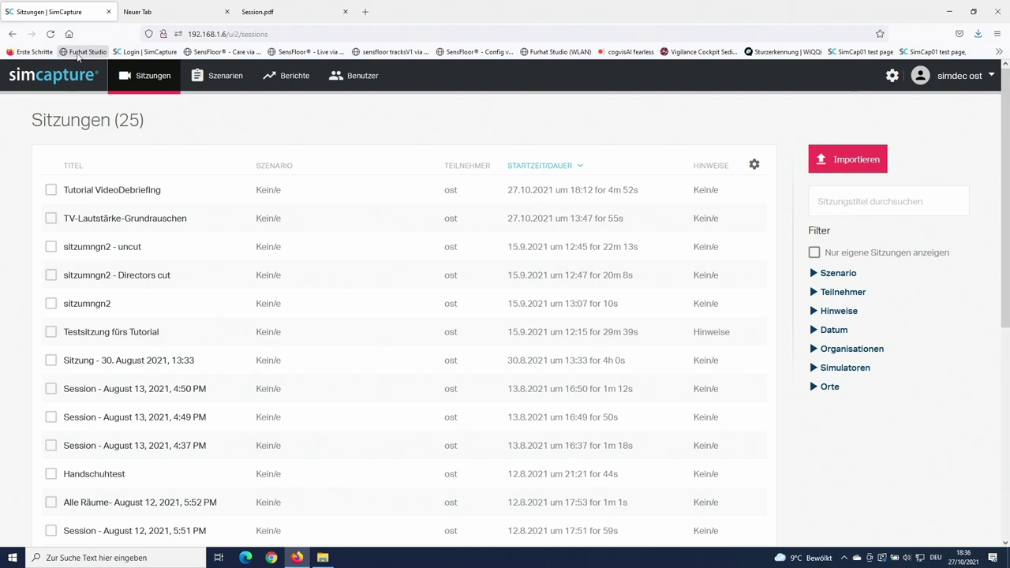
Step: Start recording a new SimDeC session from the home page using all four bedroom and living room cameras
{"action": "left_click", "coordinate": [68, 76]}
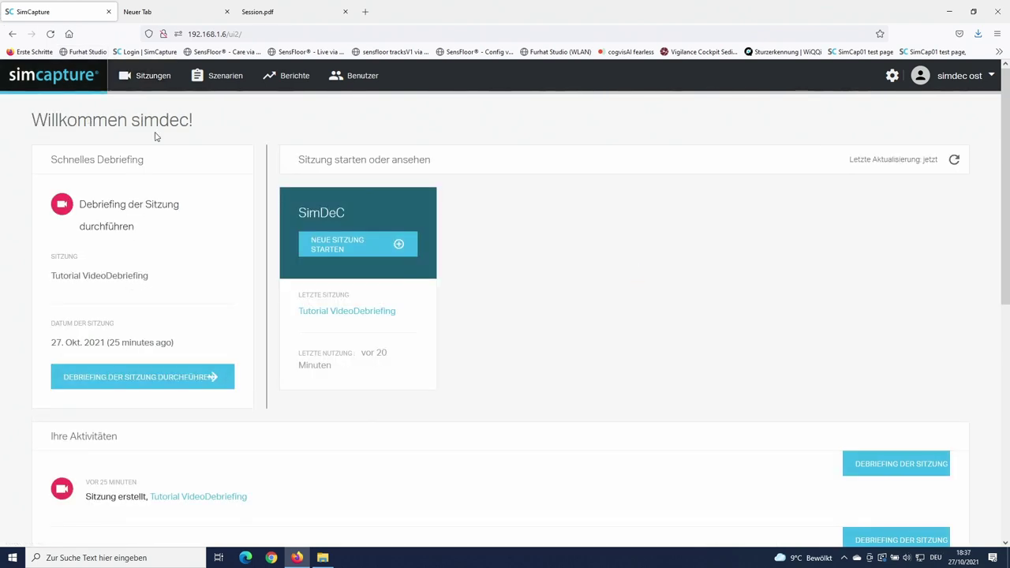
{"action": "left_click", "coordinate": [375, 246]}
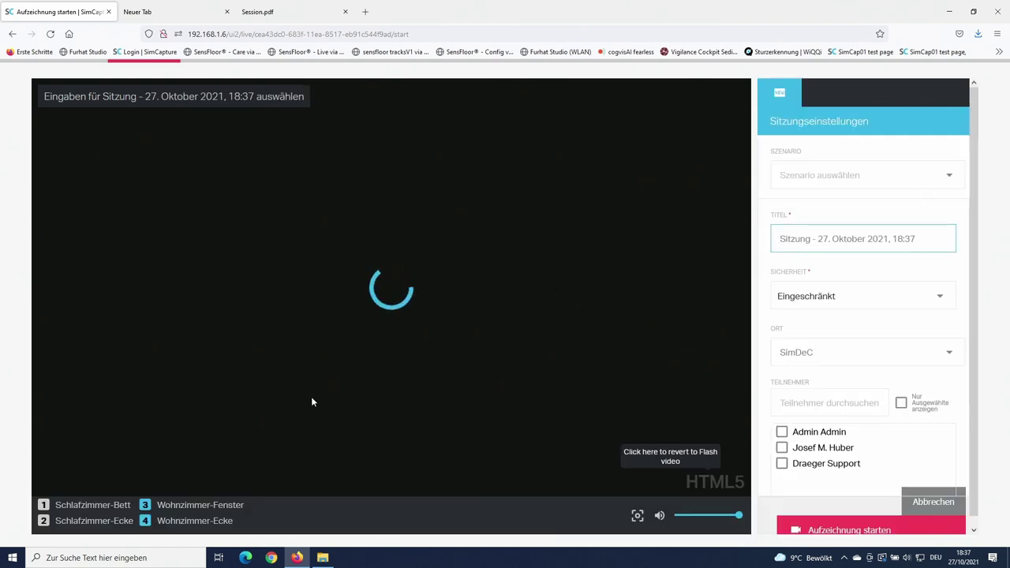
{"action": "left_click", "coordinate": [42, 523]}
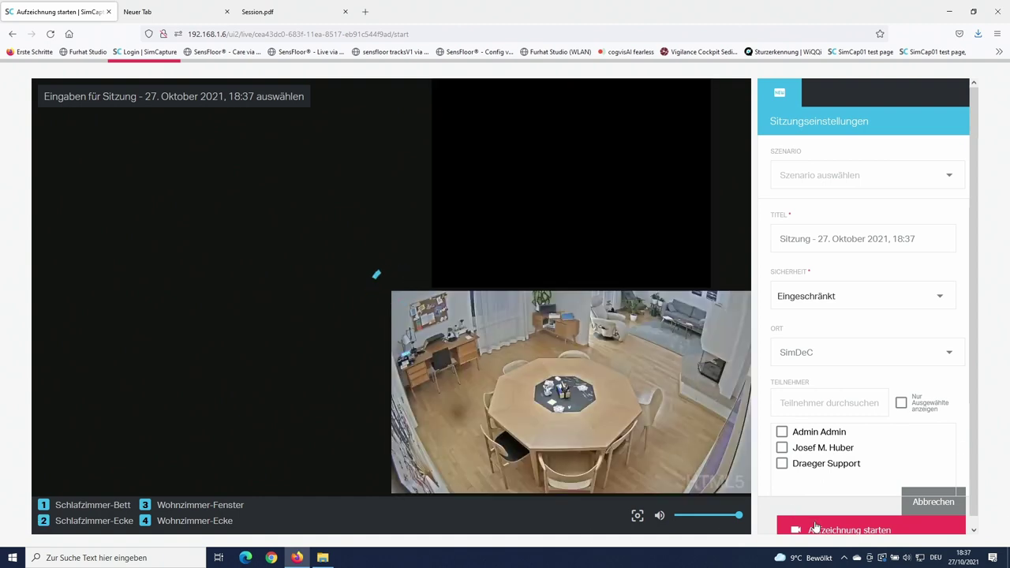
{"action": "left_click", "coordinate": [817, 529]}
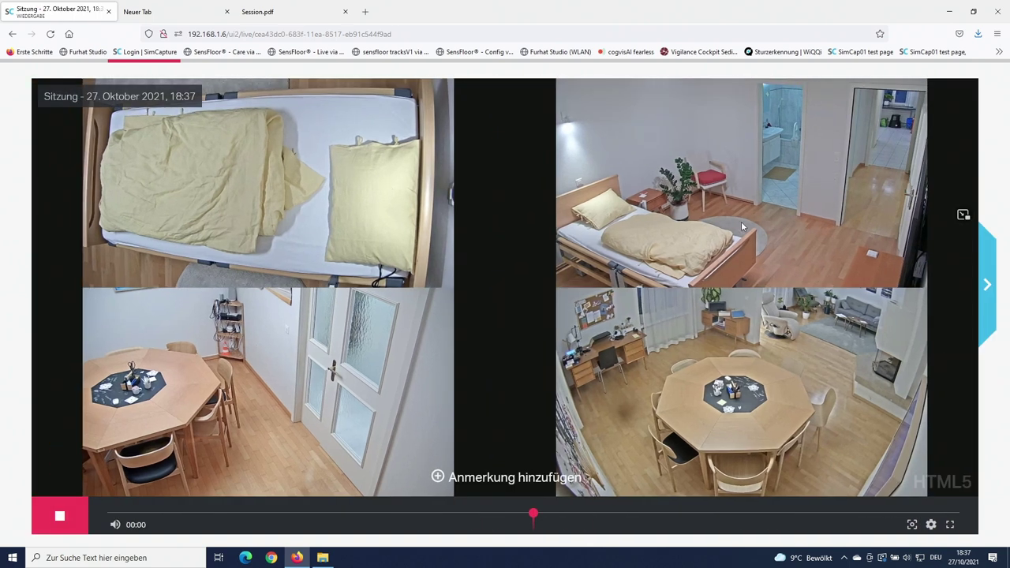
Step: Rename the running session to "Alle kamereas aurf einmal" in its summary and save the change
{"action": "left_click", "coordinate": [993, 299]}
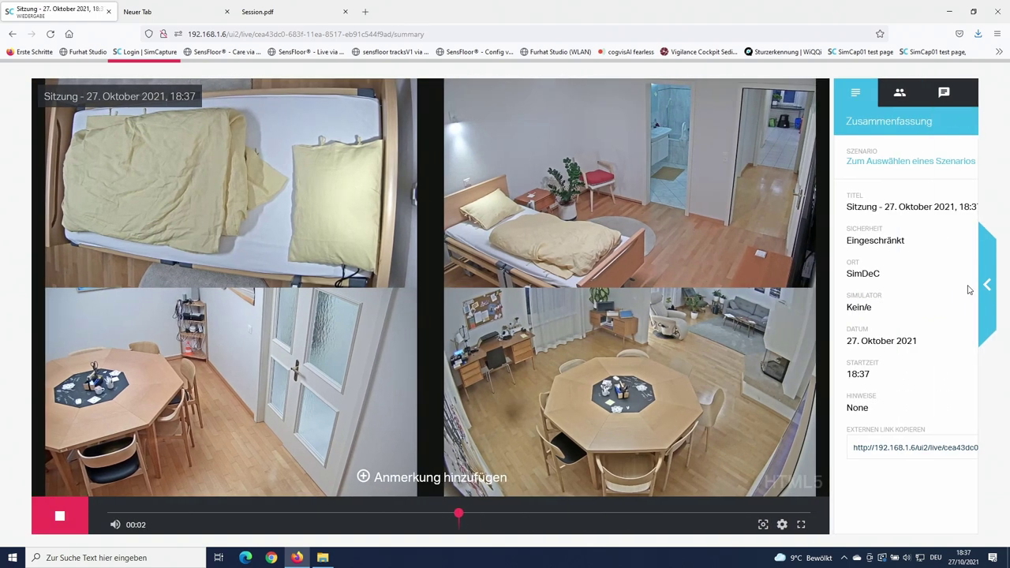
{"action": "left_click", "coordinate": [961, 123]}
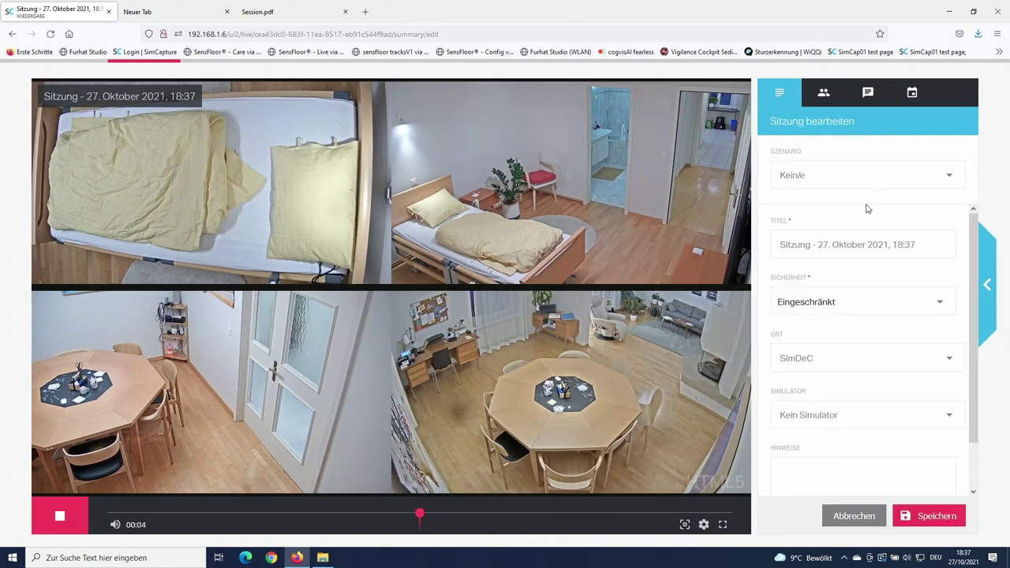
{"action": "left_click_drag", "start_coordinate": [916, 246], "coordinate": [588, 233]}
{"action": "type", "text": "Alle kamereas auf einmal"}
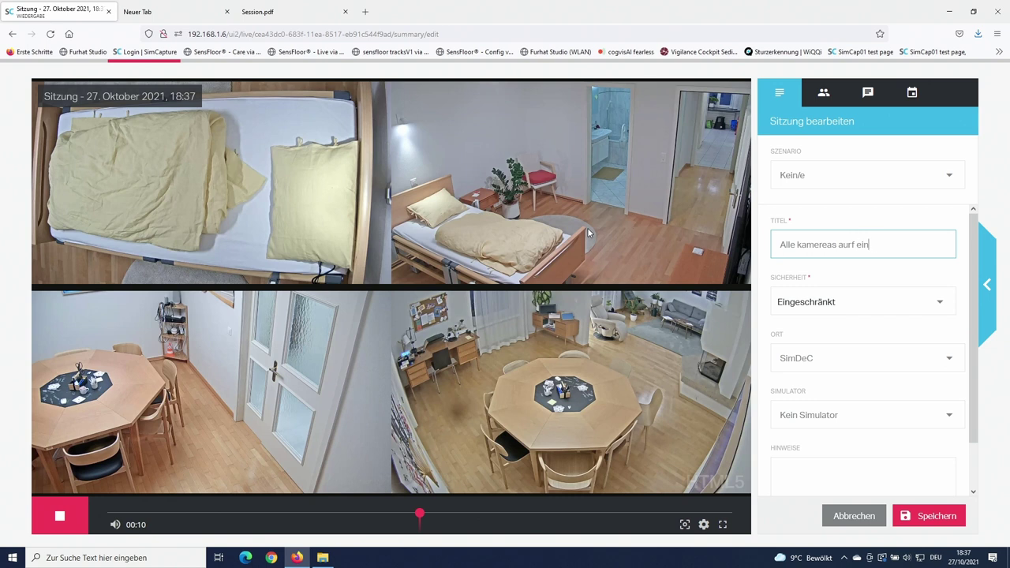
{"action": "left_click", "coordinate": [924, 523]}
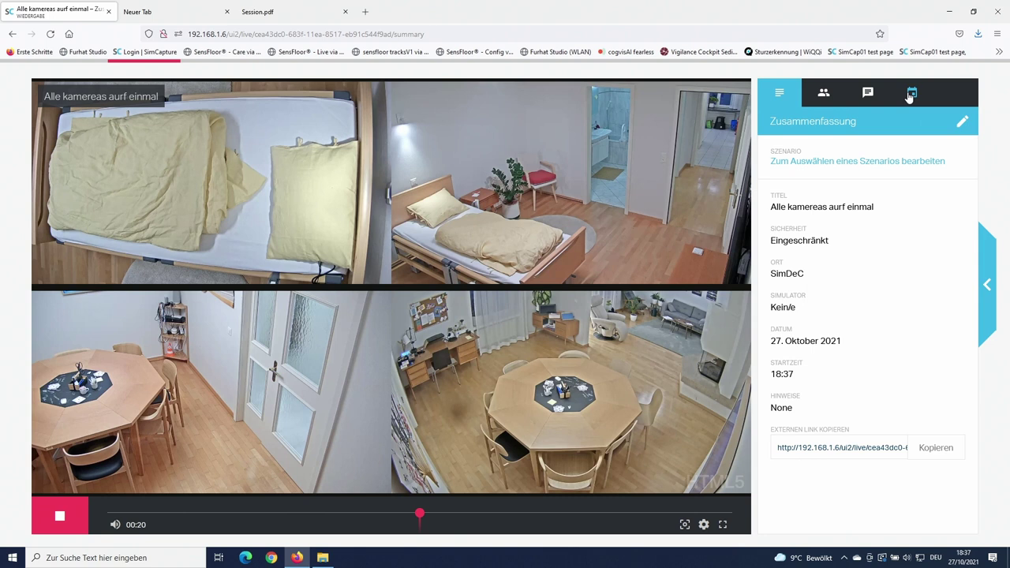
Step: Add the ad-hoc annotation "Geht ins Esszimmer dann ins schlafen" to the live recording
{"action": "left_click", "coordinate": [868, 93]}
{"action": "left_click", "coordinate": [899, 157]}
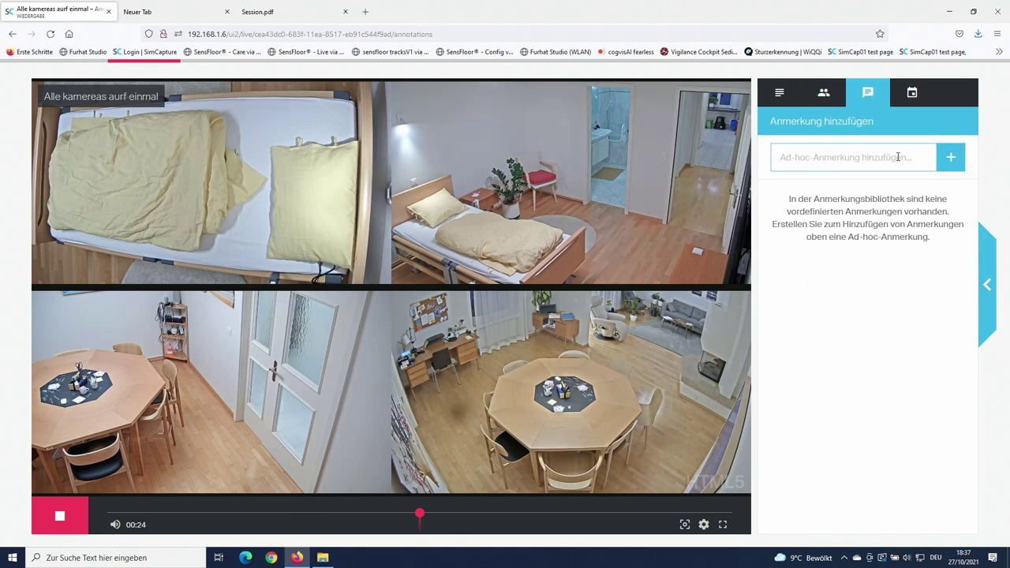
{"action": "type", "text": "Geht ins Esszimm"}
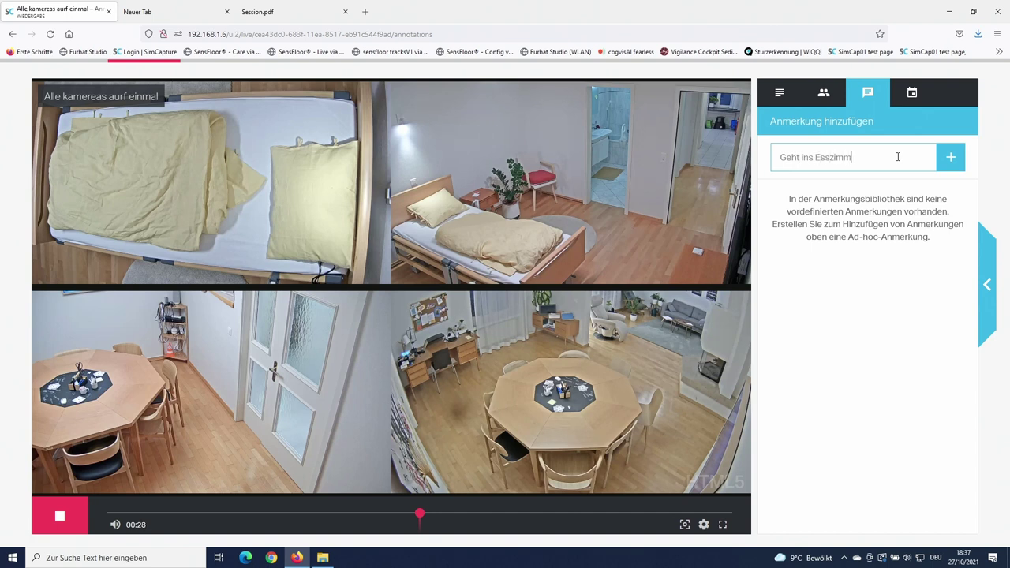
{"action": "type", "text": "en"}
{"action": "left_click", "coordinate": [951, 161]}
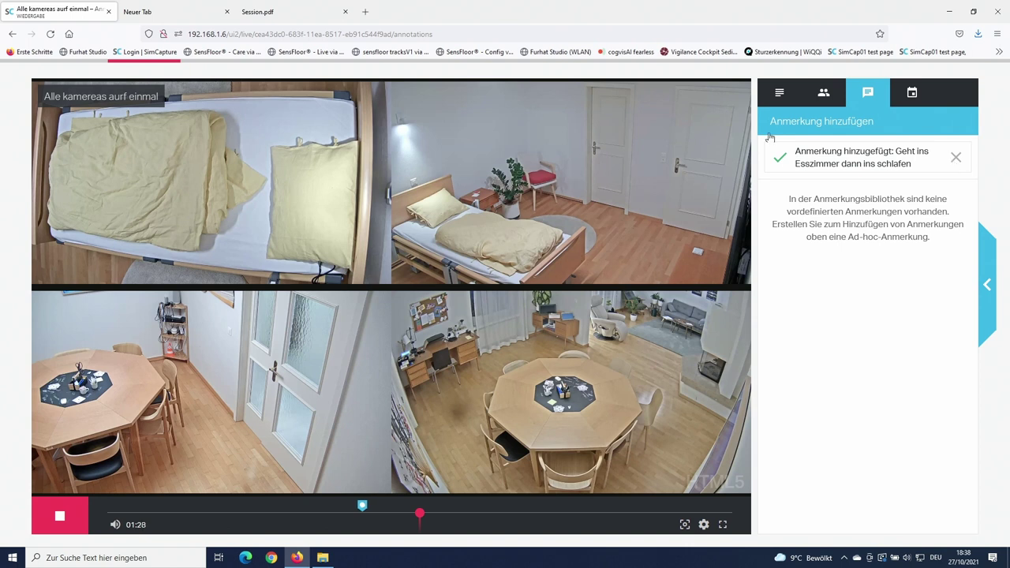
Step: Dismiss the annotation notice and add a second ad-hoc annotation reading "Zurück"
{"action": "left_click", "coordinate": [959, 159]}
{"action": "left_click", "coordinate": [865, 166]}
{"action": "type", "text": "Zurück"}
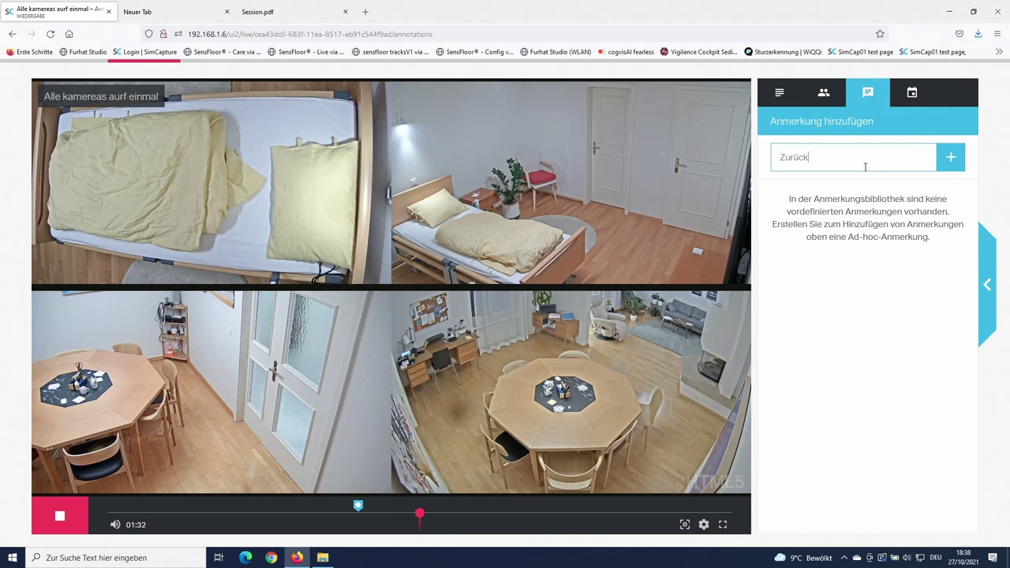
{"action": "left_click", "coordinate": [950, 161]}
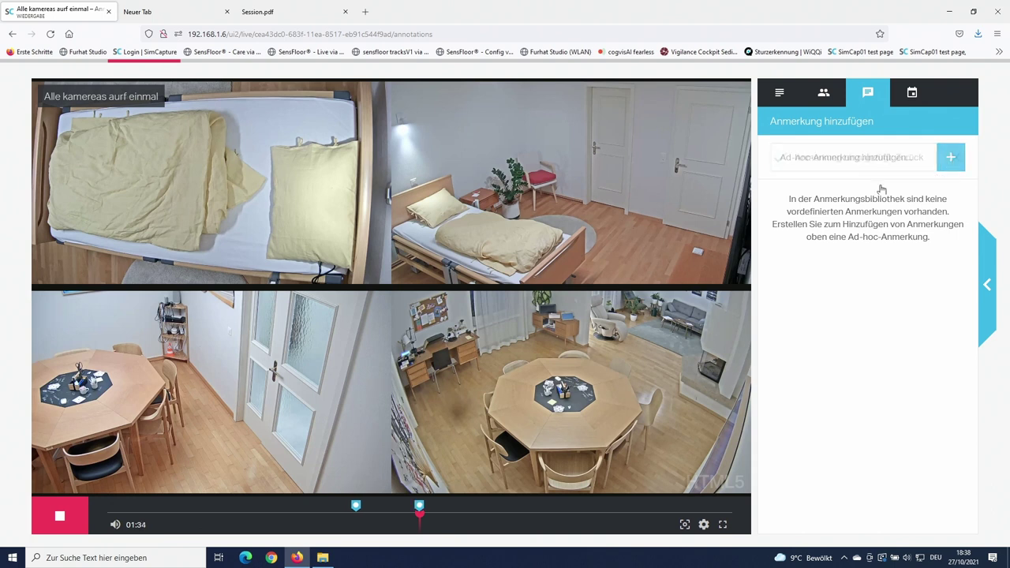
Step: End the live session for everyone and open Alle kamereas aurf einmal from the recent activities
{"action": "left_click", "coordinate": [74, 516]}
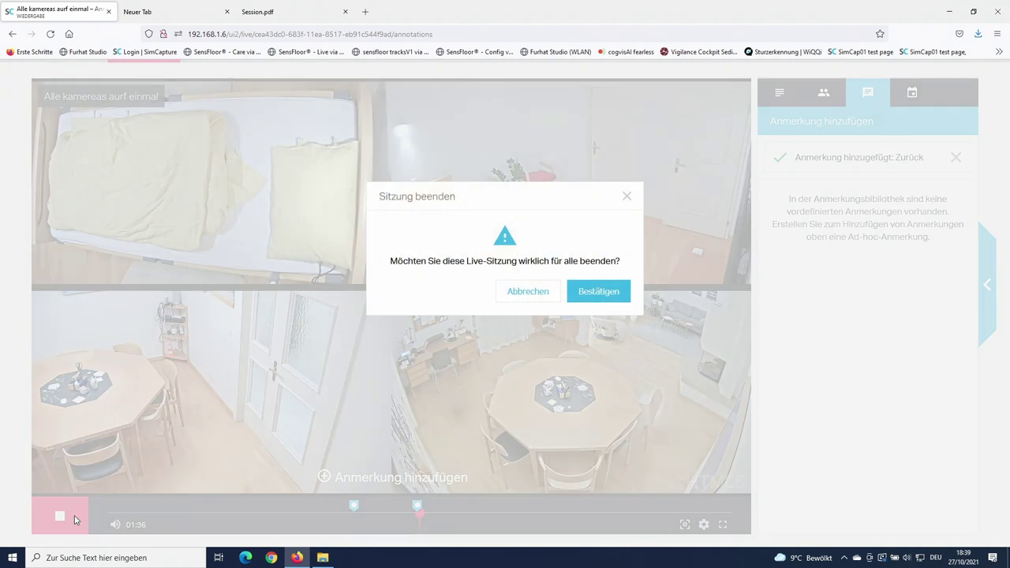
{"action": "left_click", "coordinate": [582, 294]}
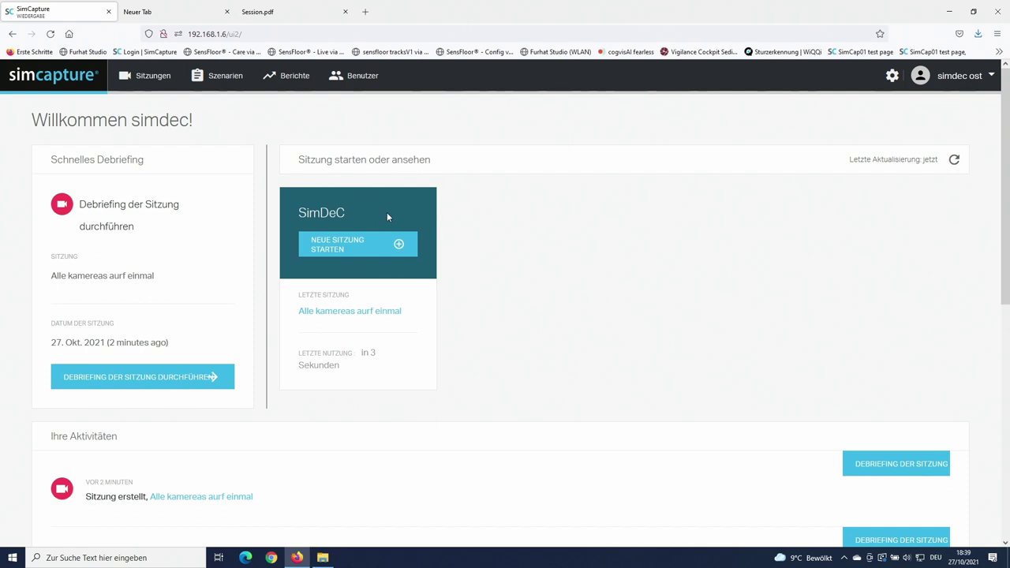
{"action": "left_click", "coordinate": [223, 494]}
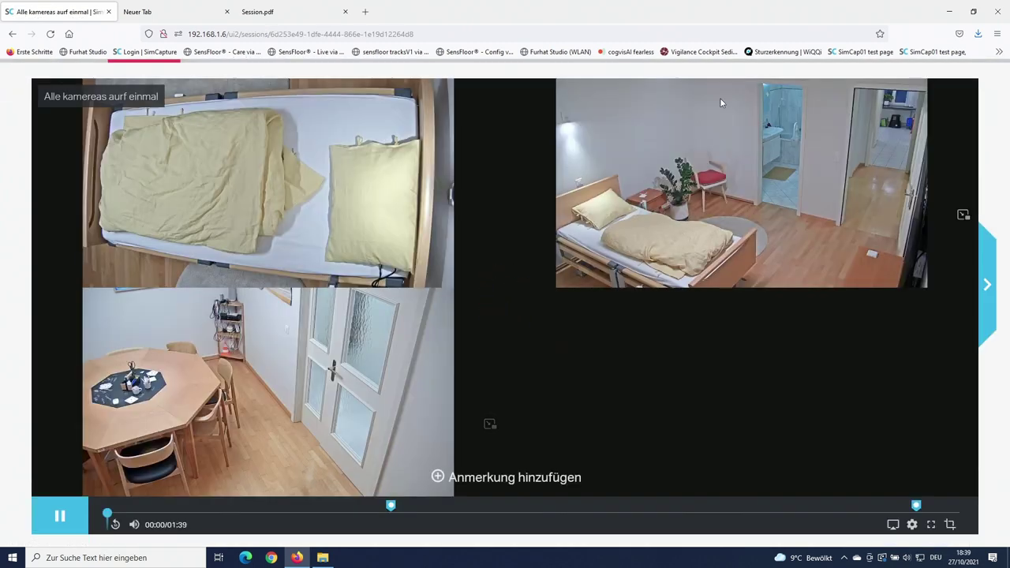
Step: Download the complete session with all video feeds as a zip file, save it, and close the download dialog
{"action": "left_click", "coordinate": [985, 306]}
{"action": "left_click", "coordinate": [964, 123]}
{"action": "left_click", "coordinate": [919, 175]}
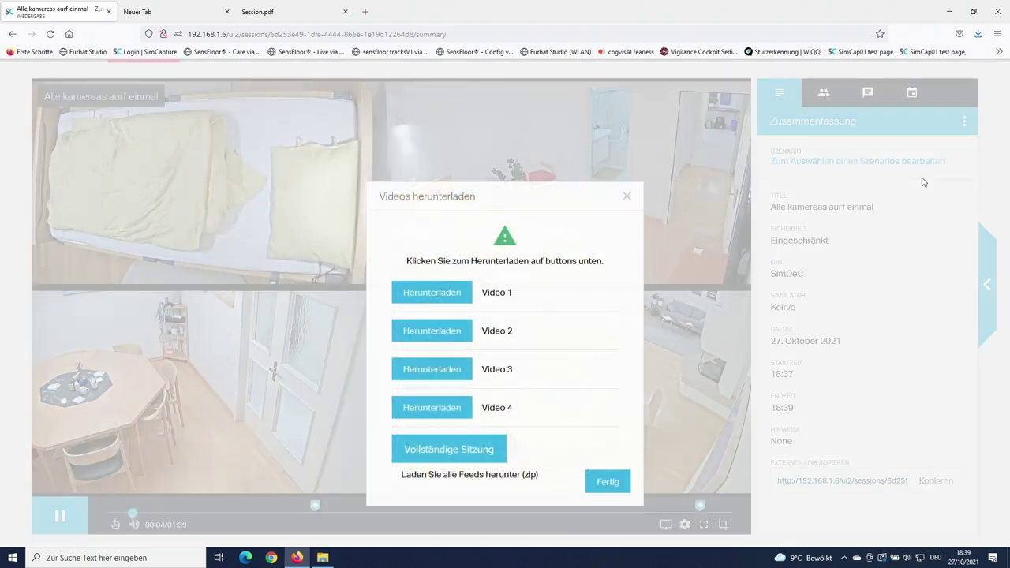
{"action": "left_click", "coordinate": [456, 451]}
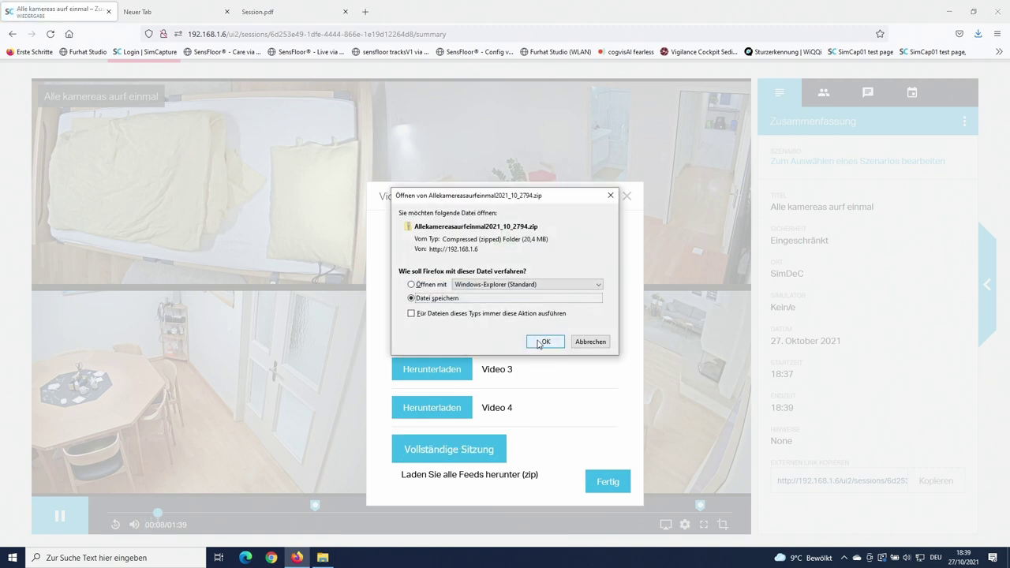
{"action": "left_click", "coordinate": [545, 342]}
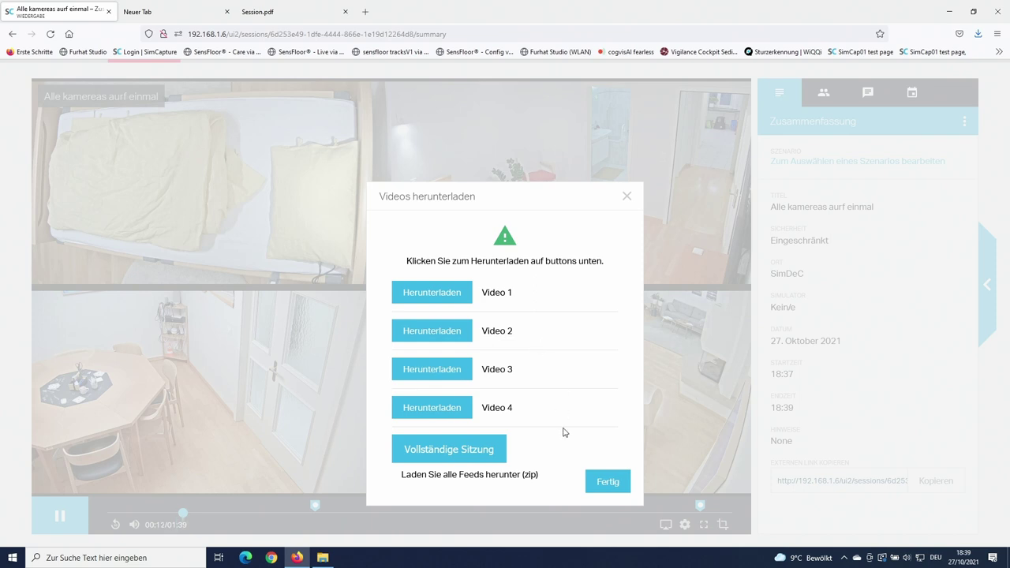
{"action": "left_click", "coordinate": [606, 483]}
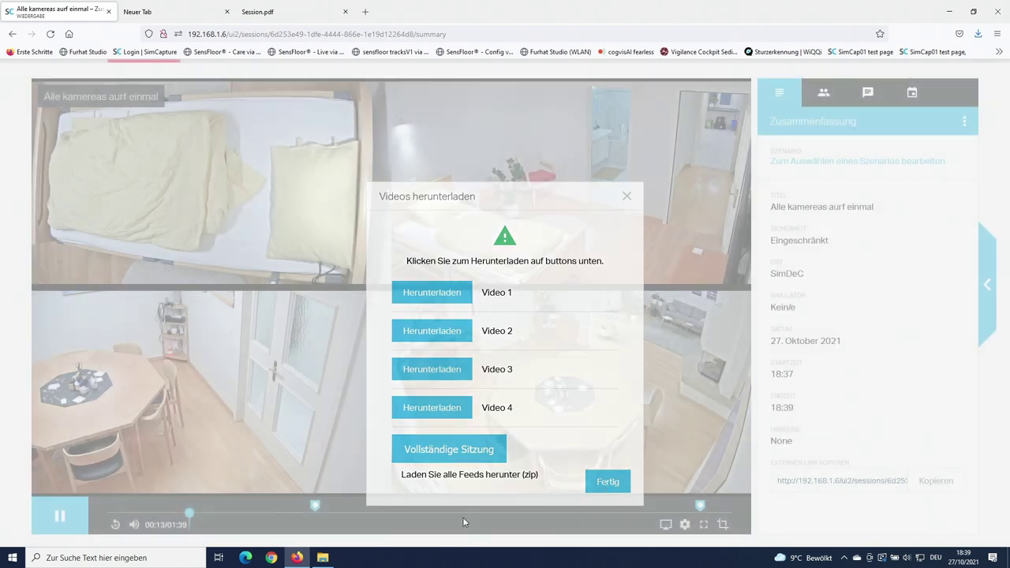
Step: Switch to File Explorer and open Allekamereasaurfeinmal2021_10_2794 in the Downloads folder
{"action": "left_click", "coordinate": [324, 558]}
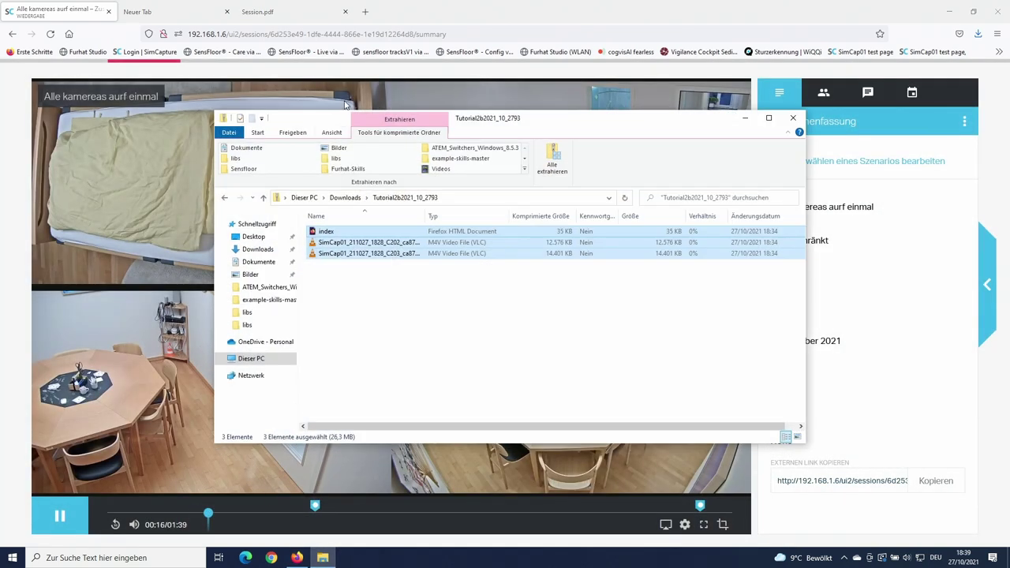
{"action": "left_click", "coordinate": [257, 249]}
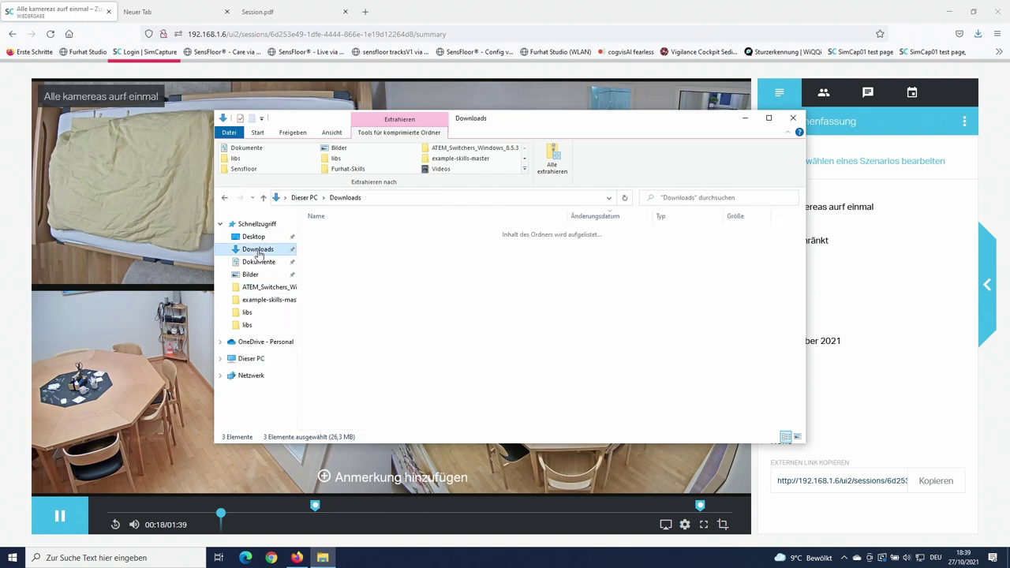
{"action": "double_click", "coordinate": [376, 248]}
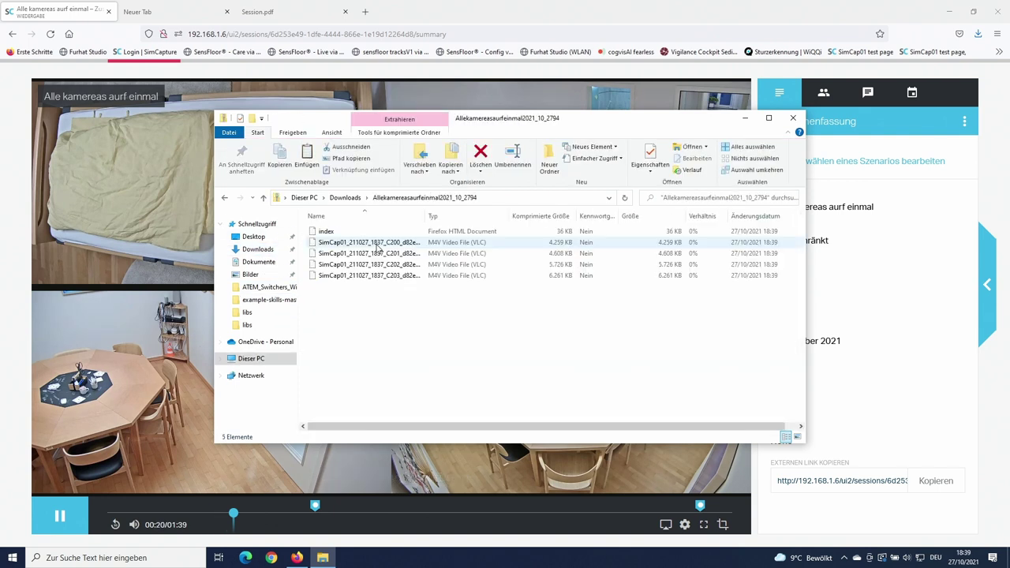
Step: Play the C200 video in VLC, skip ahead to about 00:31, 00:43, 01:09 and 01:26, and close the player
{"action": "left_click", "coordinate": [374, 245]}
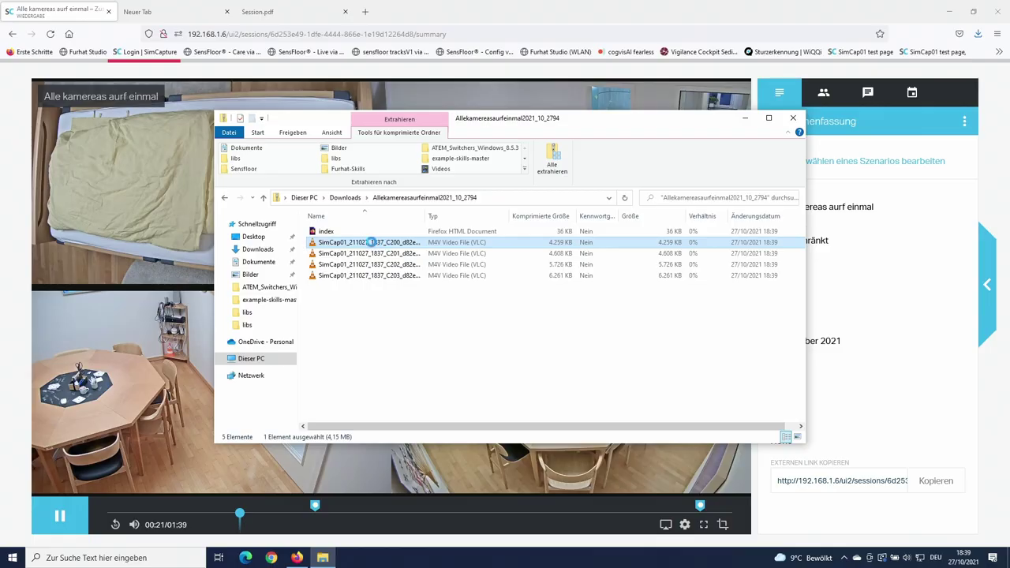
{"action": "double_click", "coordinate": [372, 242]}
{"action": "left_click", "coordinate": [339, 525]}
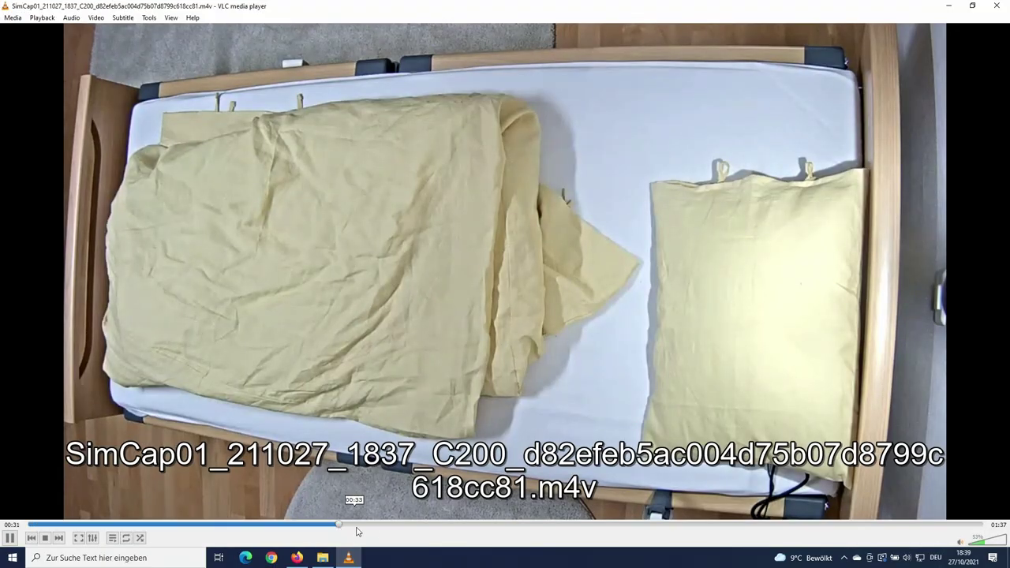
{"action": "left_click", "coordinate": [445, 528]}
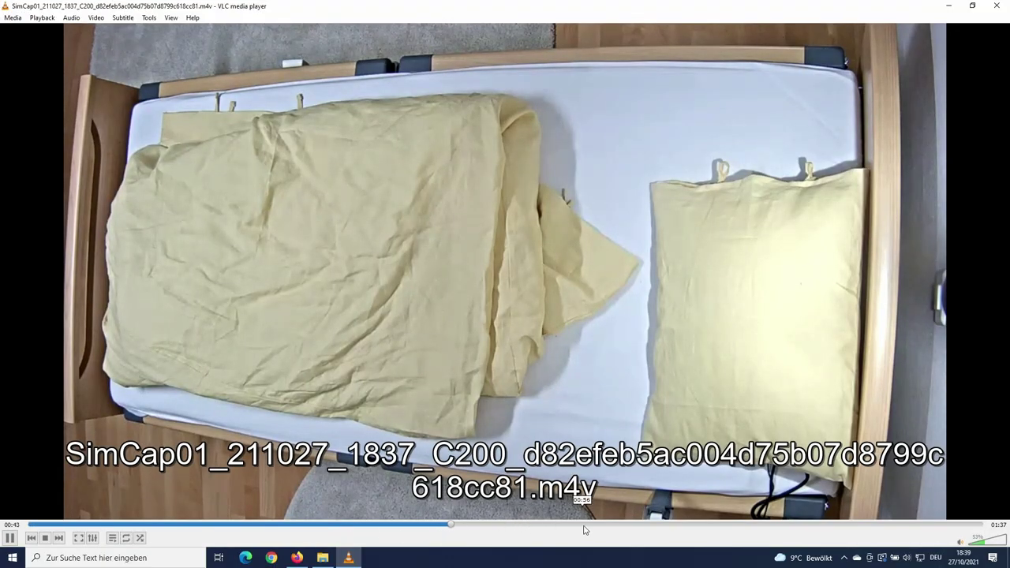
{"action": "left_click", "coordinate": [753, 529]}
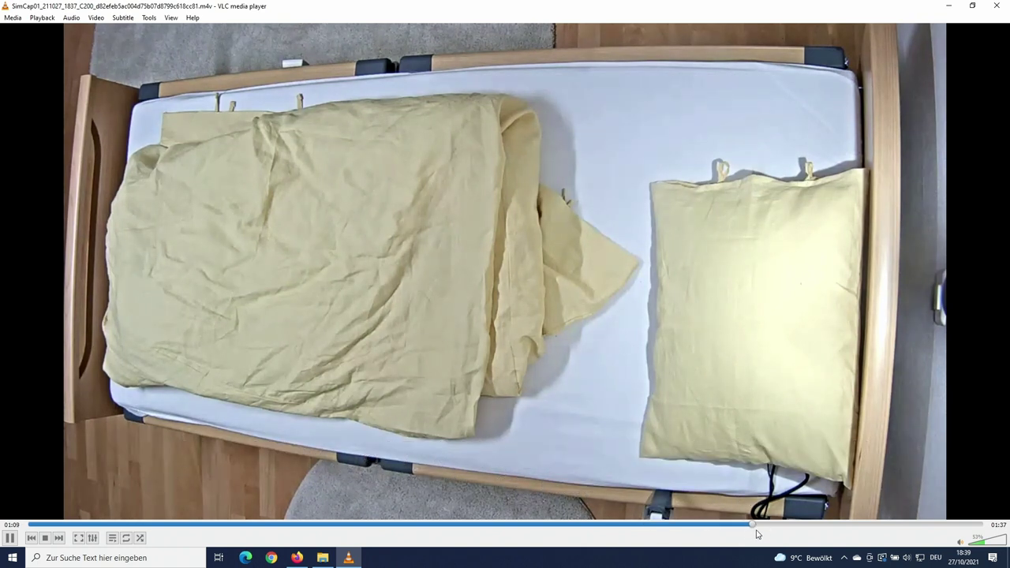
{"action": "left_click", "coordinate": [881, 528]}
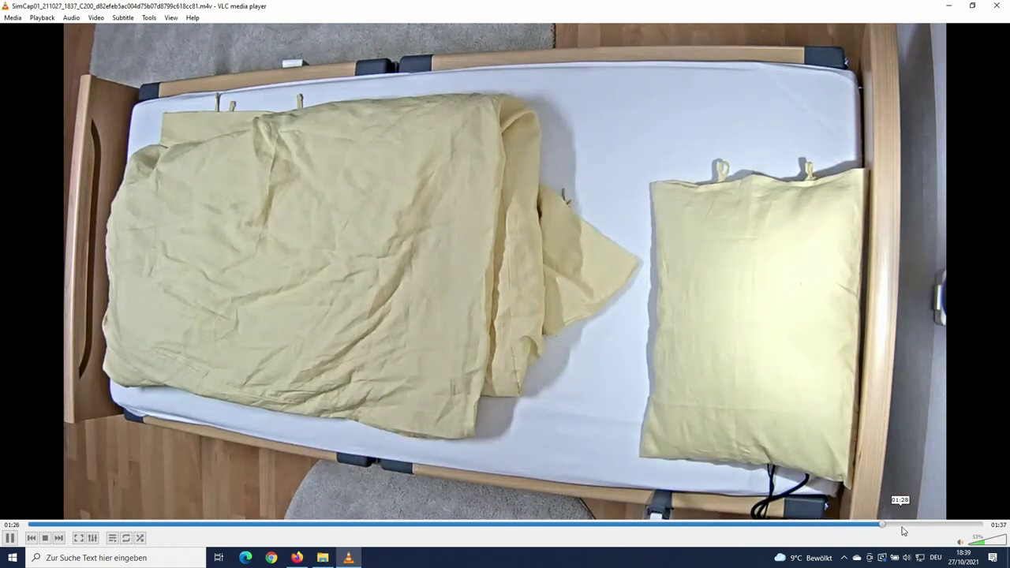
{"action": "left_click", "coordinate": [995, 6]}
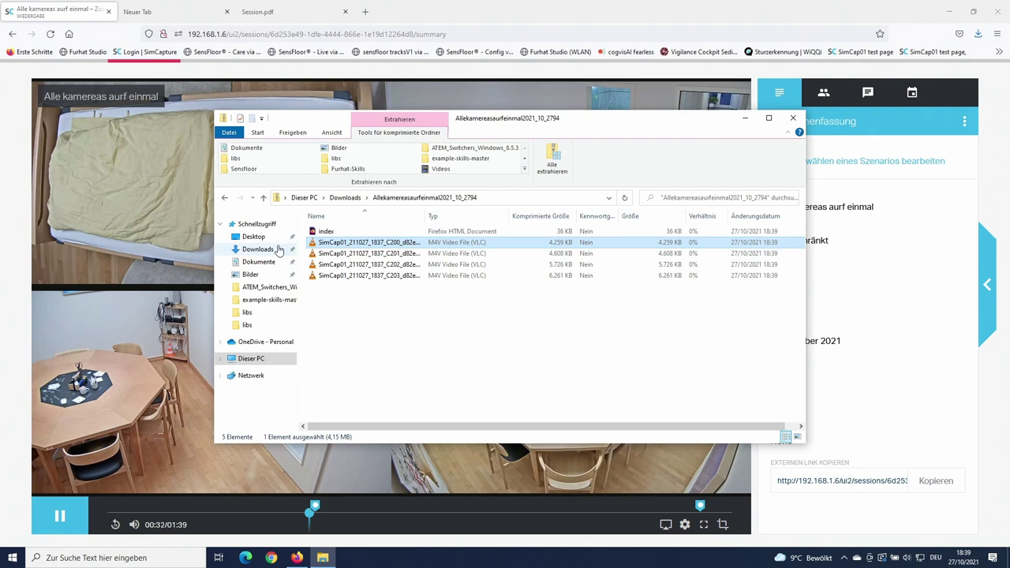
Step: Play the C201 video in VLC, skip ahead to about 01:07, and close the player
{"action": "double_click", "coordinate": [342, 255]}
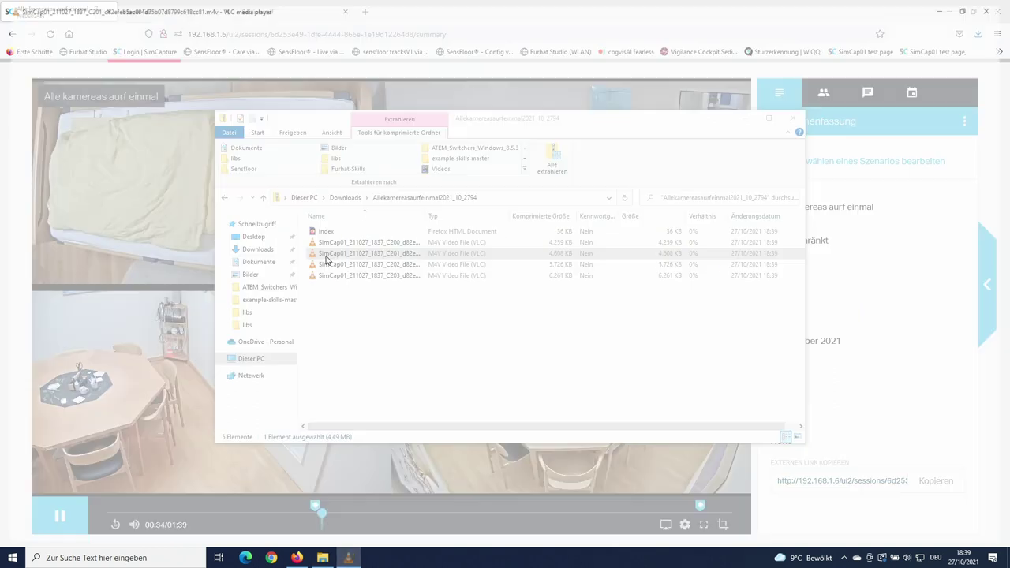
{"action": "left_click", "coordinate": [682, 525]}
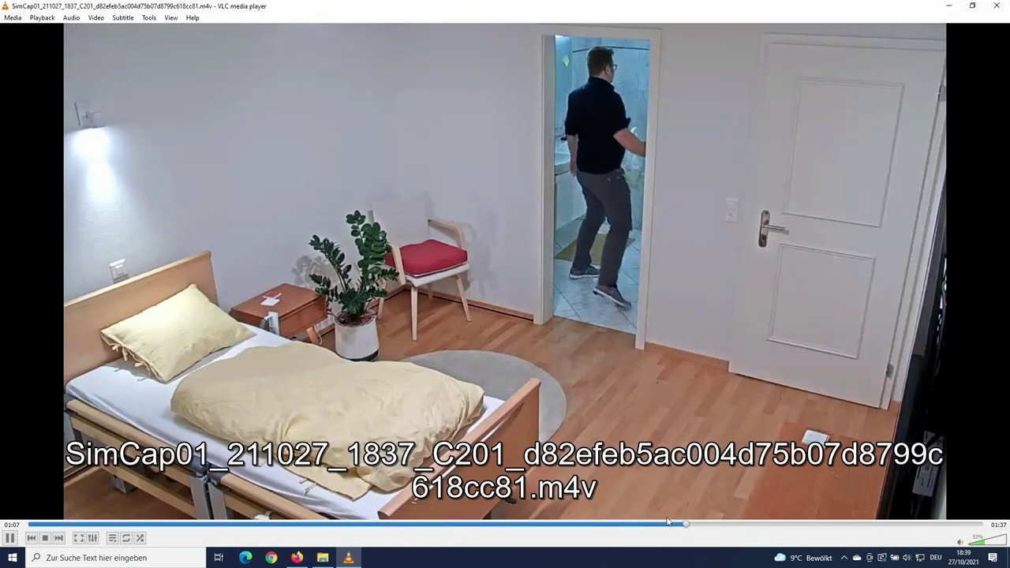
{"action": "left_click", "coordinate": [637, 525]}
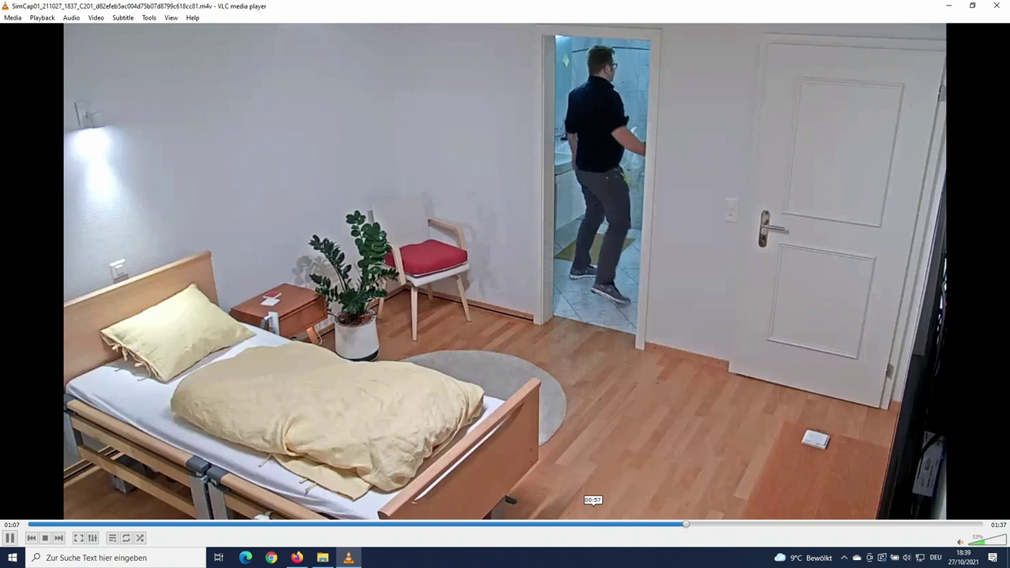
{"action": "left_click", "coordinate": [996, 6]}
Step: Play the C202 video in VLC, skip through it to about 00:54, and close the player
{"action": "left_click", "coordinate": [416, 265]}
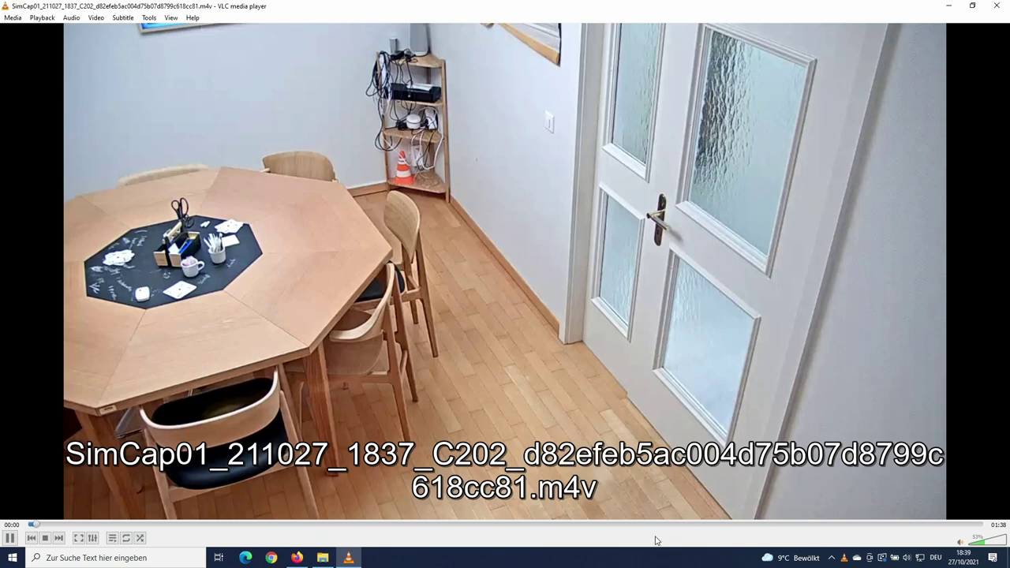
{"action": "left_click_drag", "start_coordinate": [653, 525], "coordinate": [496, 525]}
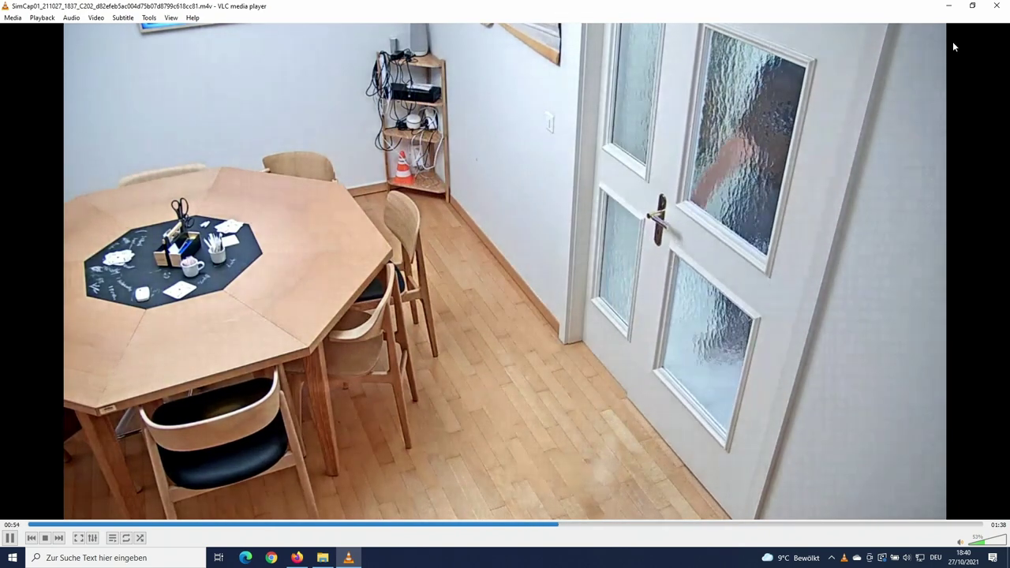
{"action": "left_click", "coordinate": [997, 6]}
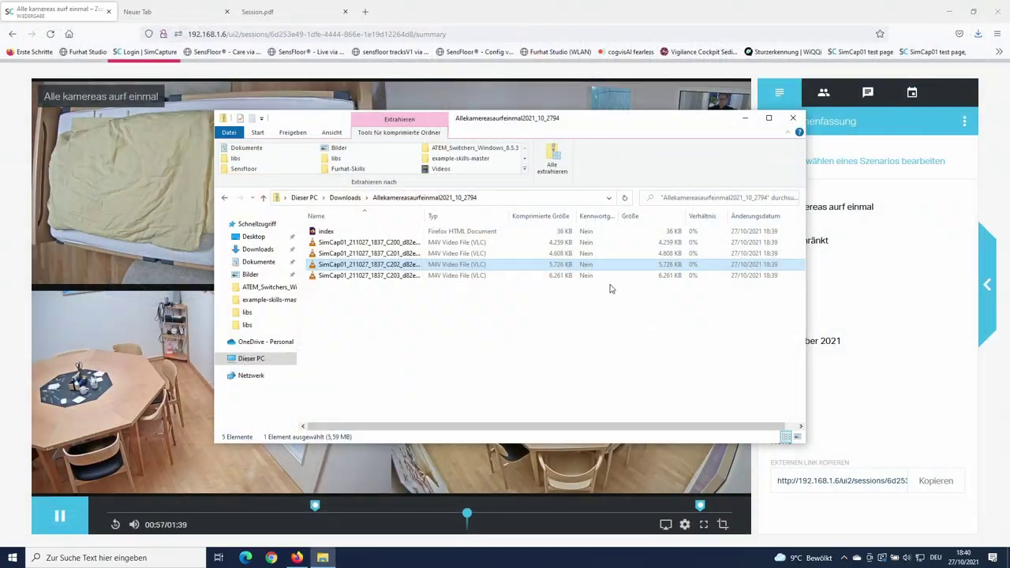
Step: Play the C203 video in VLC, skip ahead to about 01:05 and back to about 00:51, and close the player
{"action": "left_click", "coordinate": [455, 277]}
{"action": "double_click", "coordinate": [455, 277]}
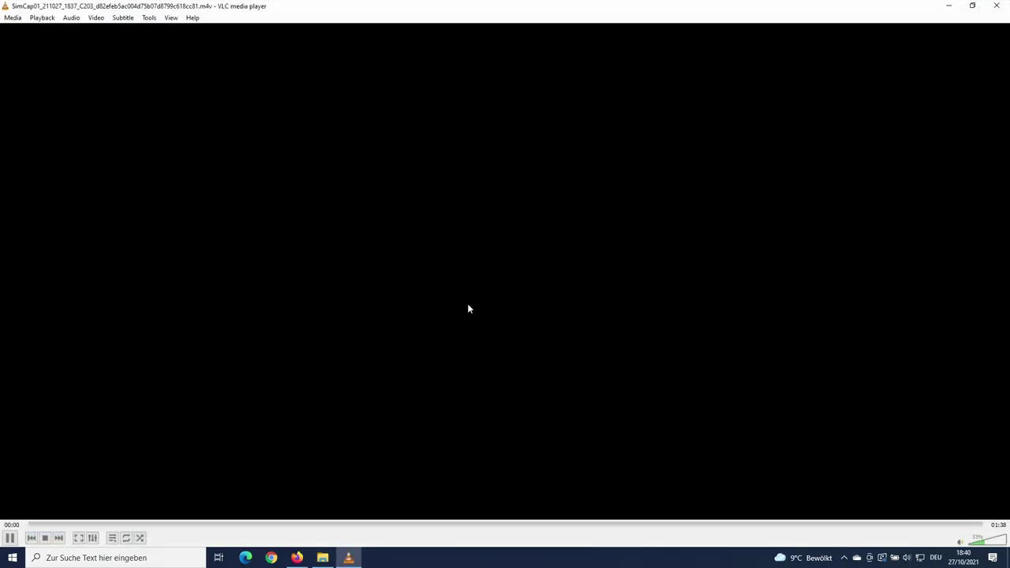
{"action": "left_click", "coordinate": [616, 524]}
{"action": "left_click", "coordinate": [666, 524]}
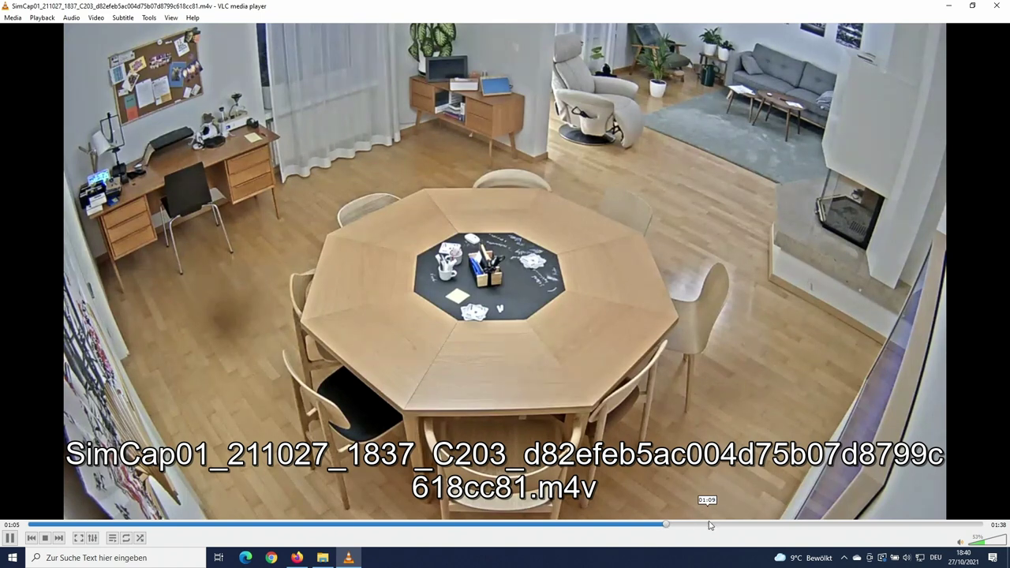
{"action": "left_click", "coordinate": [531, 524]}
{"action": "left_click", "coordinate": [486, 524]}
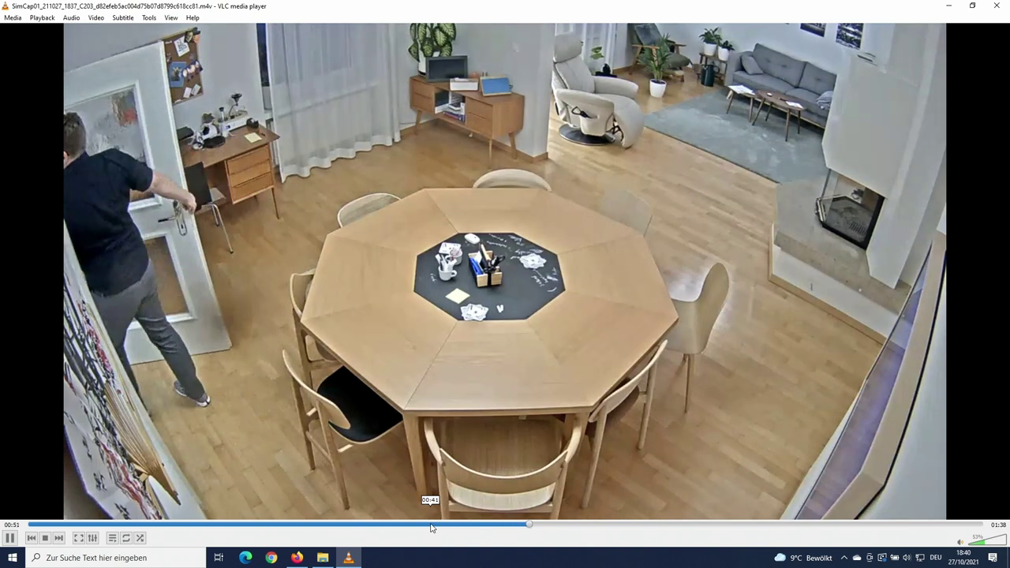
{"action": "left_click", "coordinate": [997, 5]}
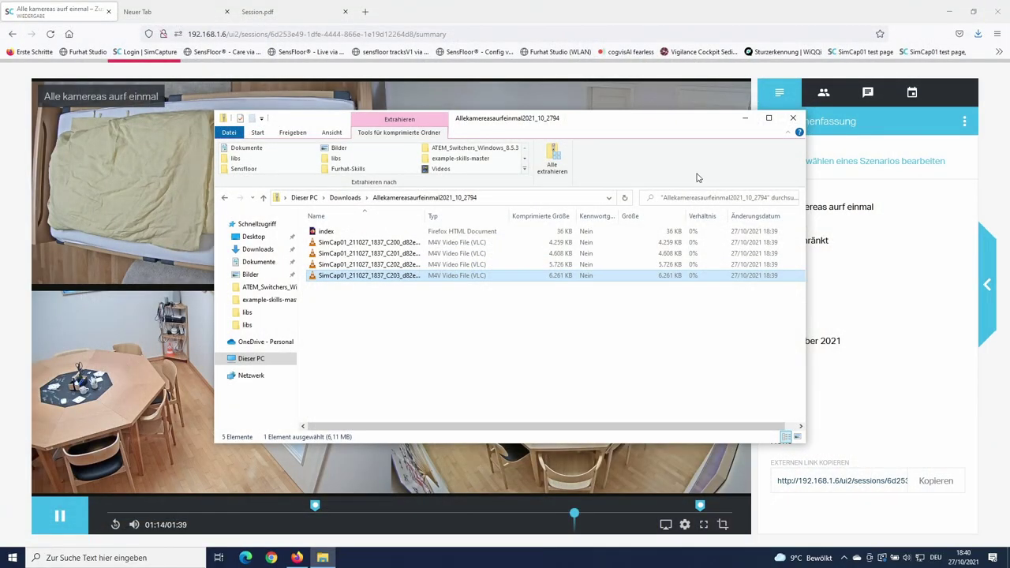